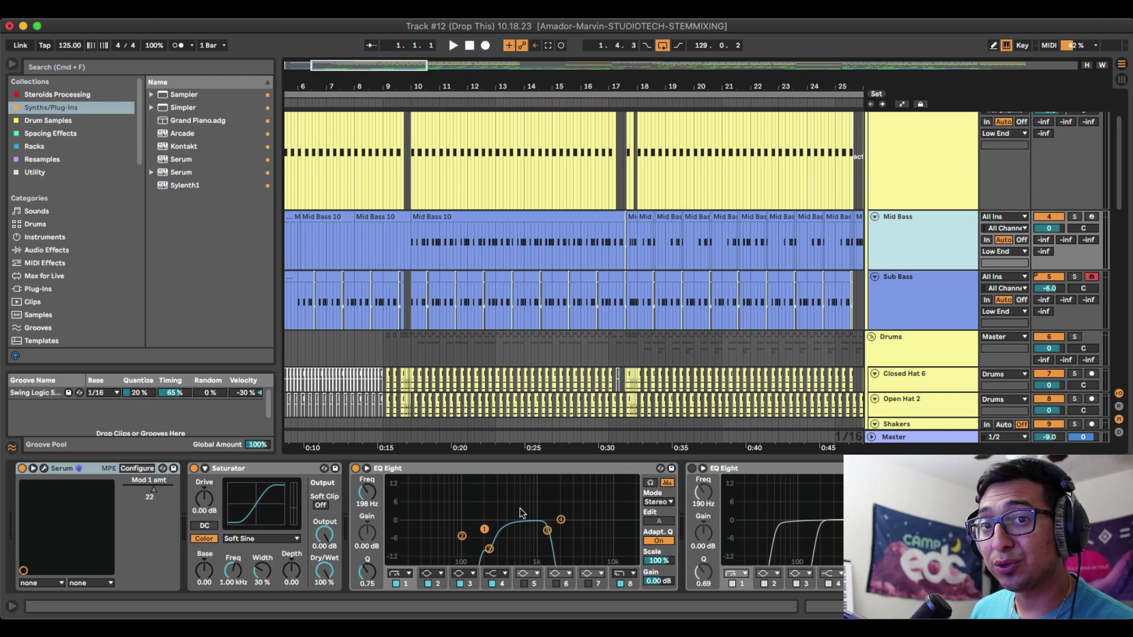
Open the Serum instruments on the Mid Bass and Sub Bass tracks and reposition their windows over the arrangement.
left_click(45, 469)
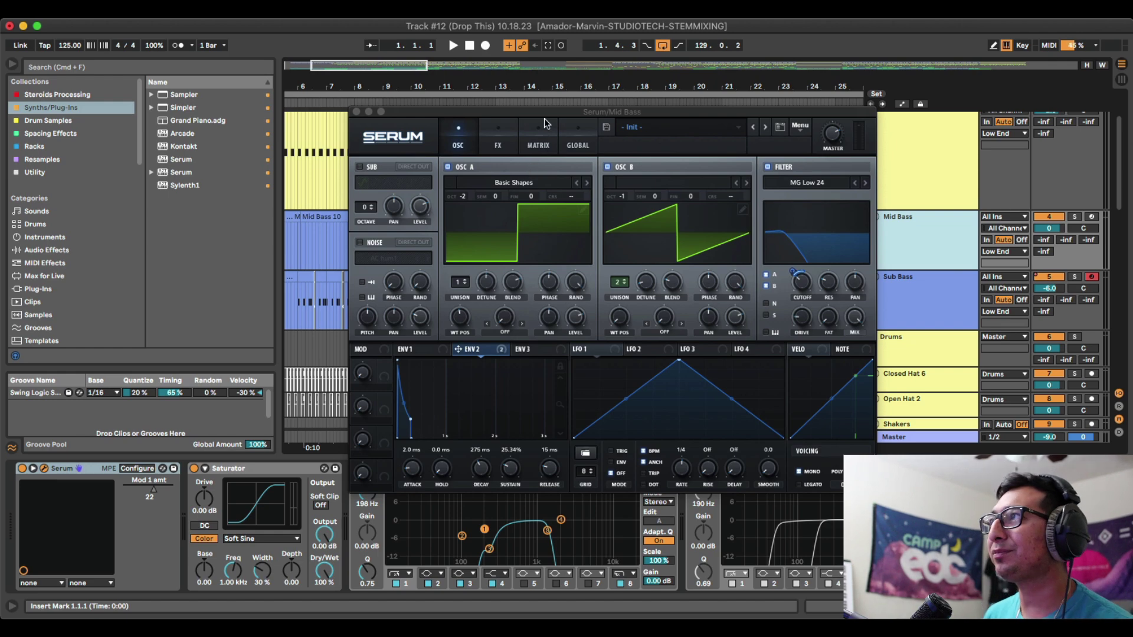
mouse_move(544, 118)
left_mouse_down()
mouse_move(553, 81)
mouse_move(548, 103)
left_mouse_up()
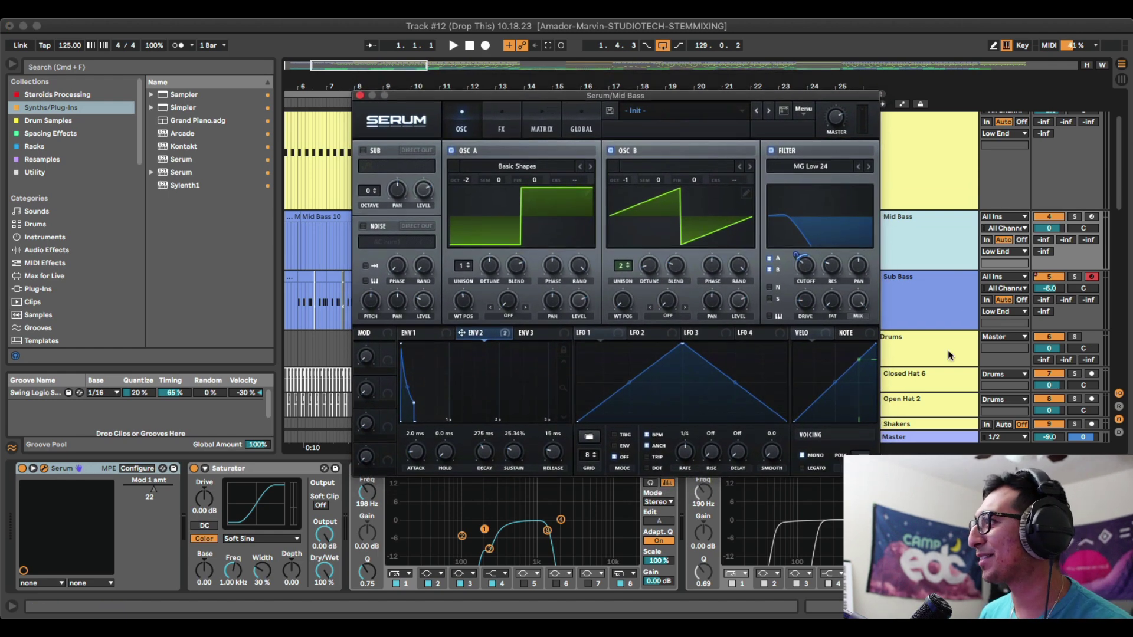
left_click(934, 292)
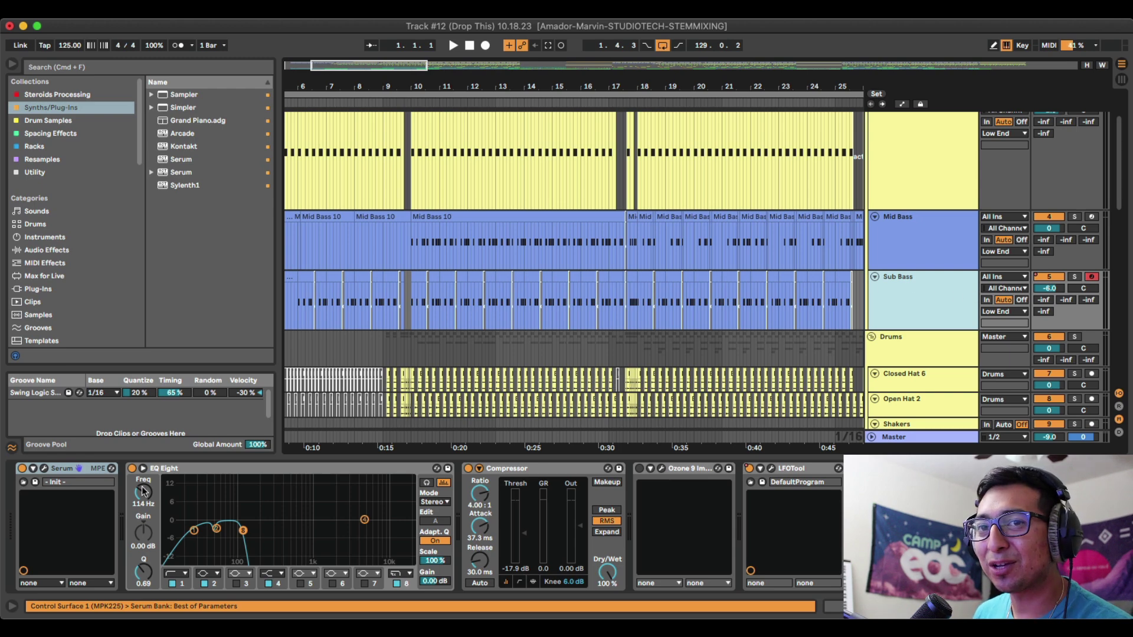
left_click(44, 469)
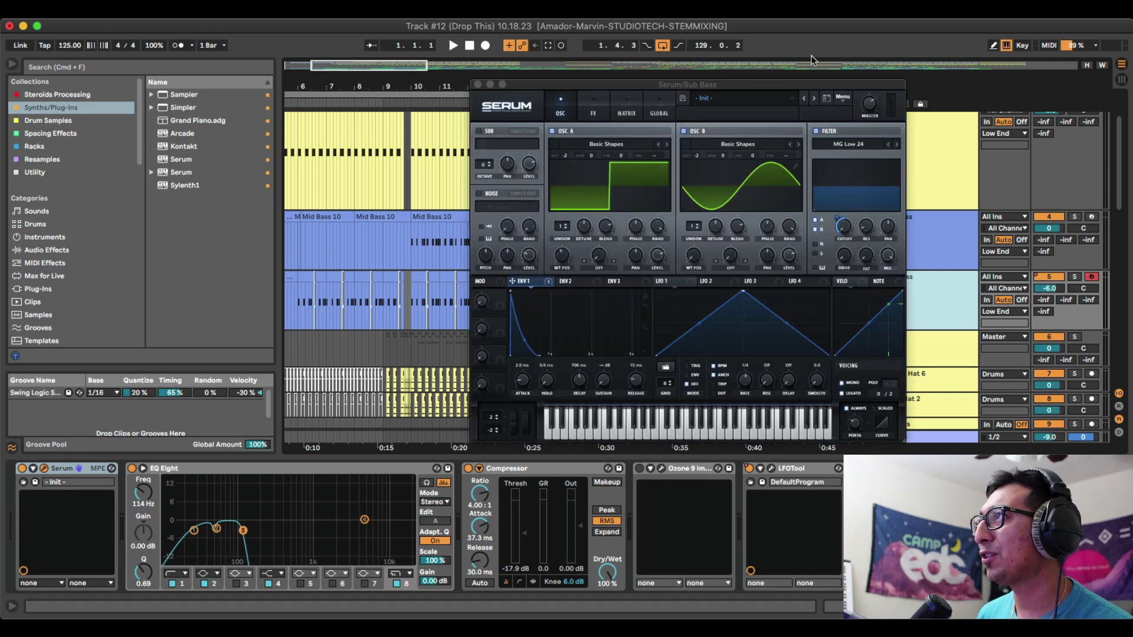
left_click_drag(777, 86, 664, 110)
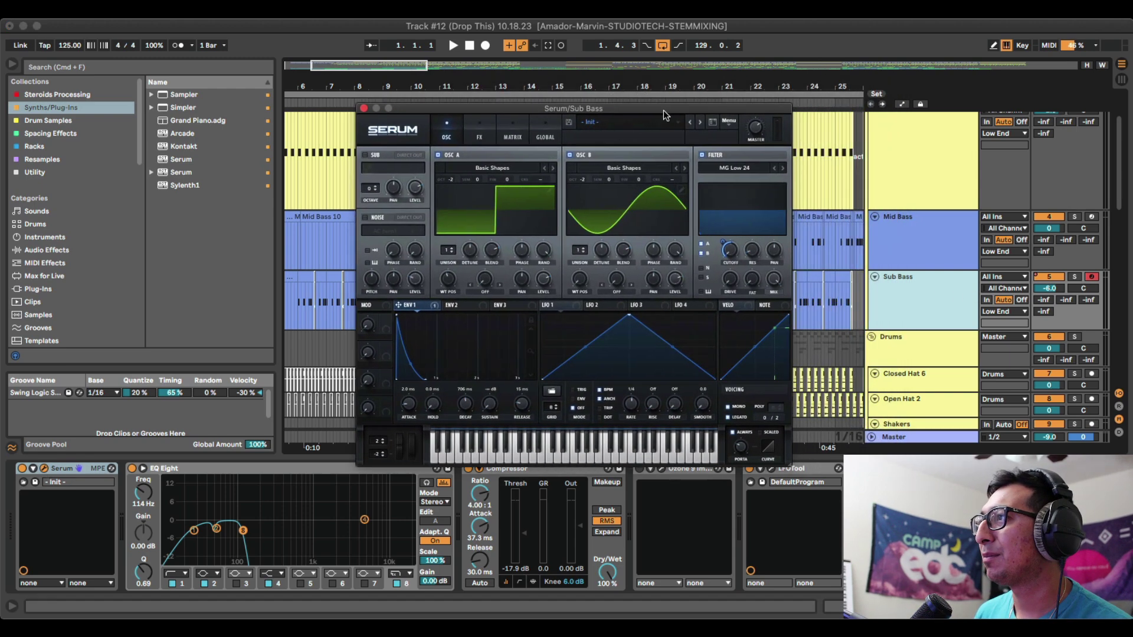
Compare the Mid Bass and Sub Bass patches, examining the Sub Bass effects page and OSC A's analog wavetable list.
left_click(912, 245)
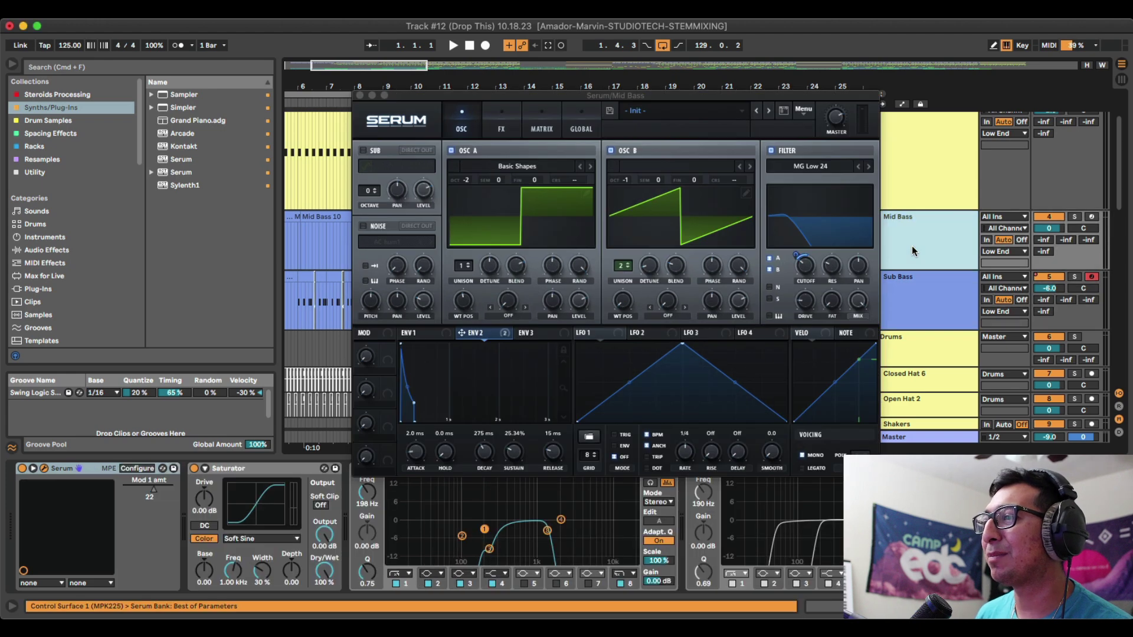
left_click(934, 303)
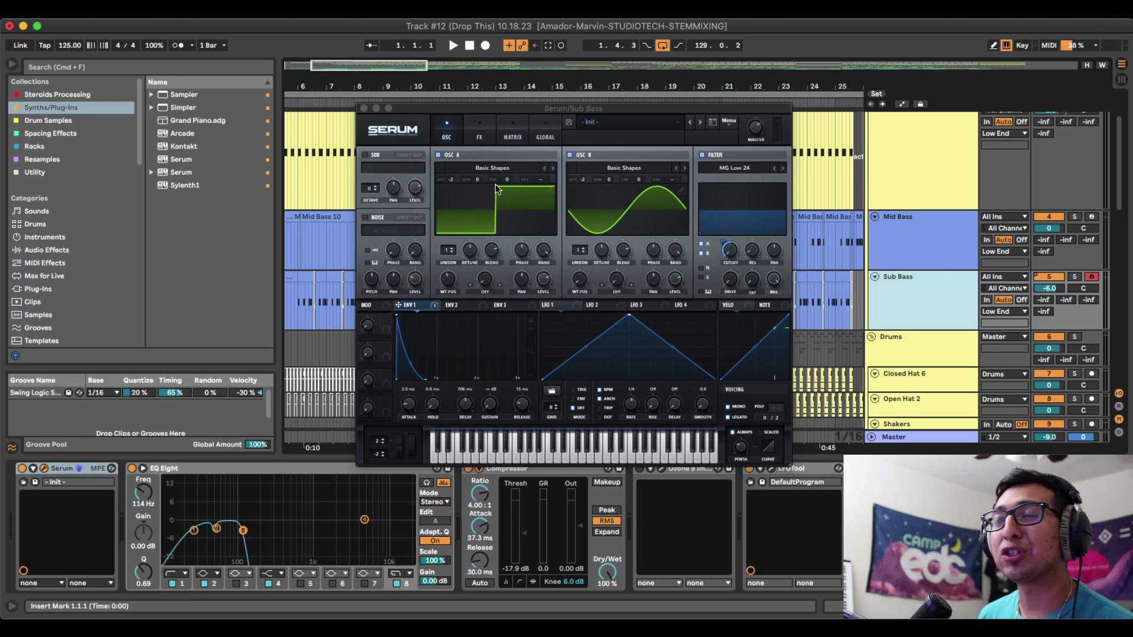
left_click(480, 142)
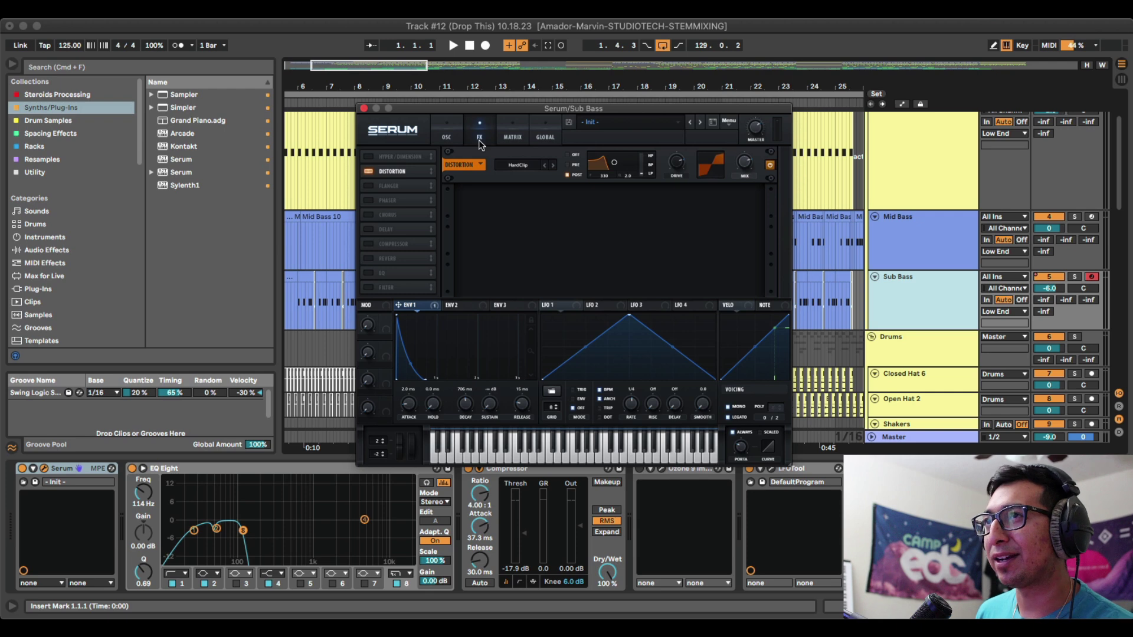
left_click(455, 139)
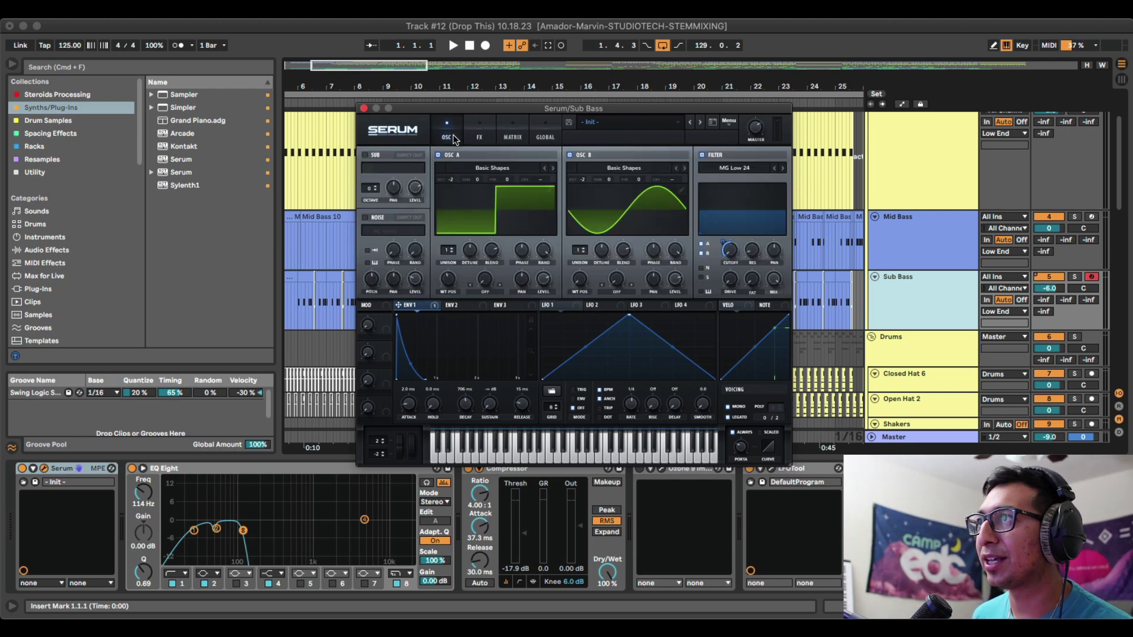
left_click(496, 169)
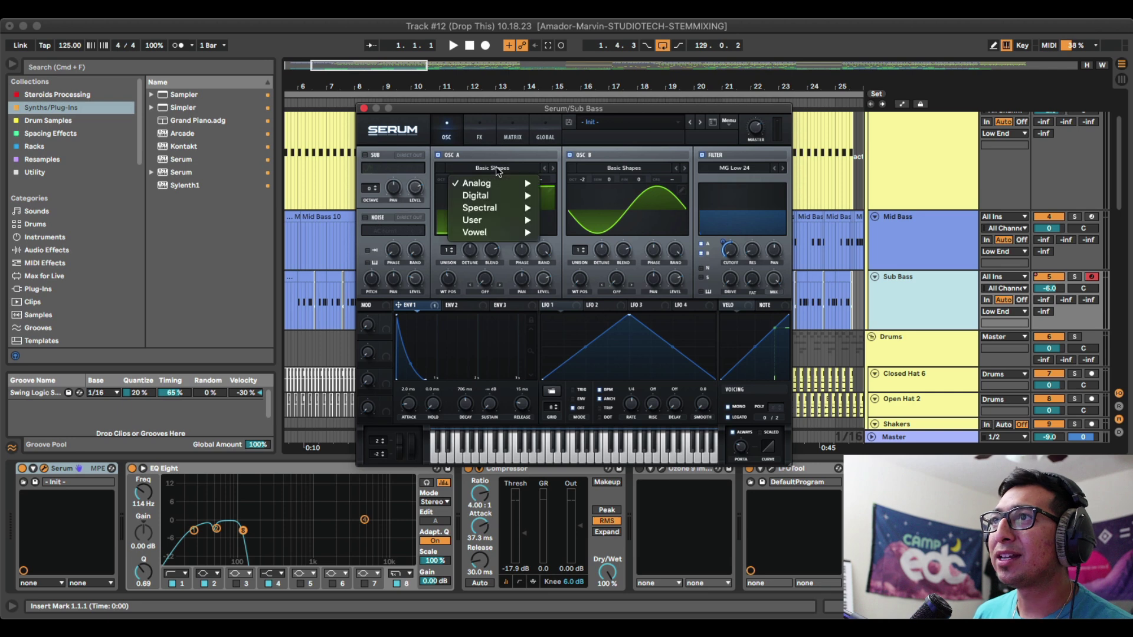
mouse_move(499, 185)
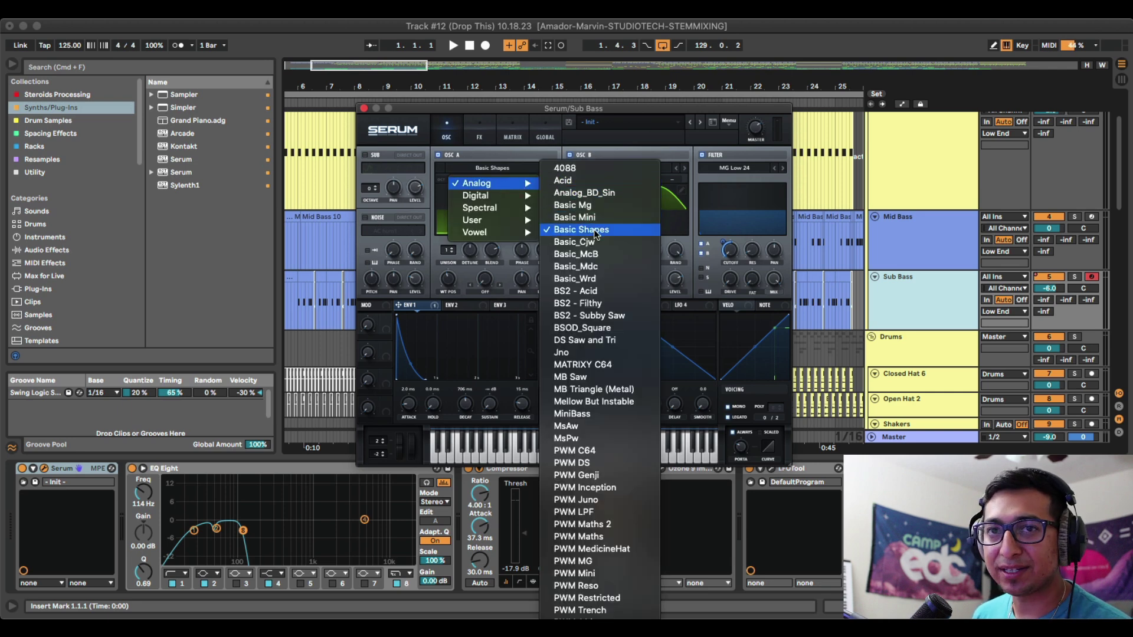
left_click(537, 177)
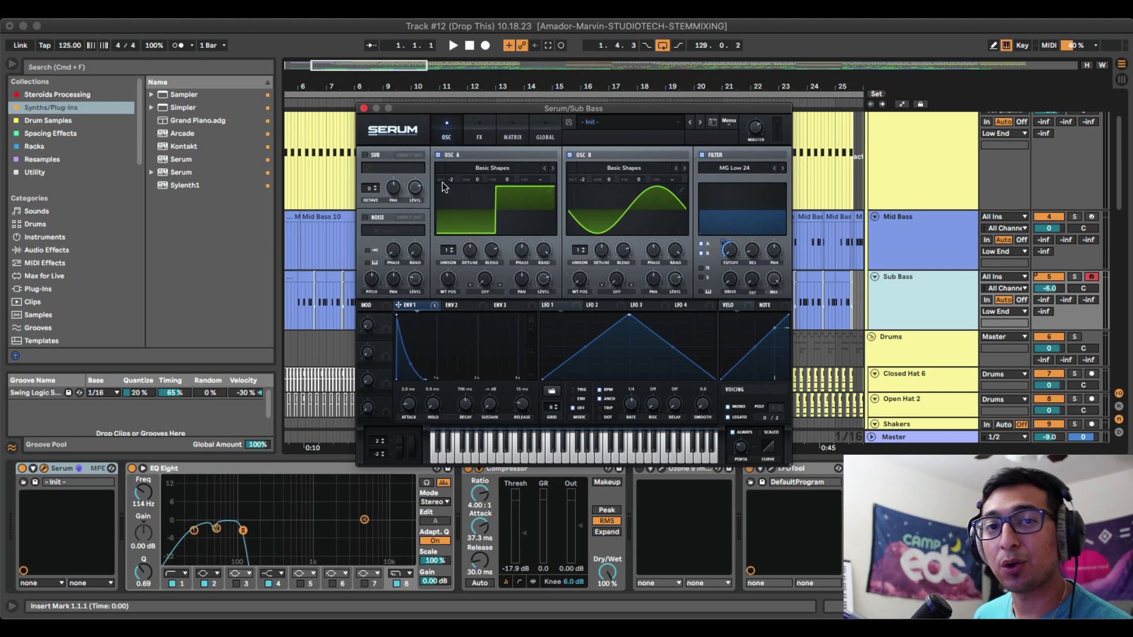
Show the MIDI notes of the Sub Bass clip at bar 6.
left_click(304, 278)
scroll(297, 564, "down", 2)
mouse_move(303, 548)
left_mouse_down()
mouse_move(290, 571)
mouse_move(300, 580)
mouse_move(301, 529)
mouse_move(300, 540)
left_mouse_up()
Try OSC A of the Sub Bass patch at octave 0 and restore it to -2, keeping OSC B at -2.
left_click_drag(452, 179, 455, 163)
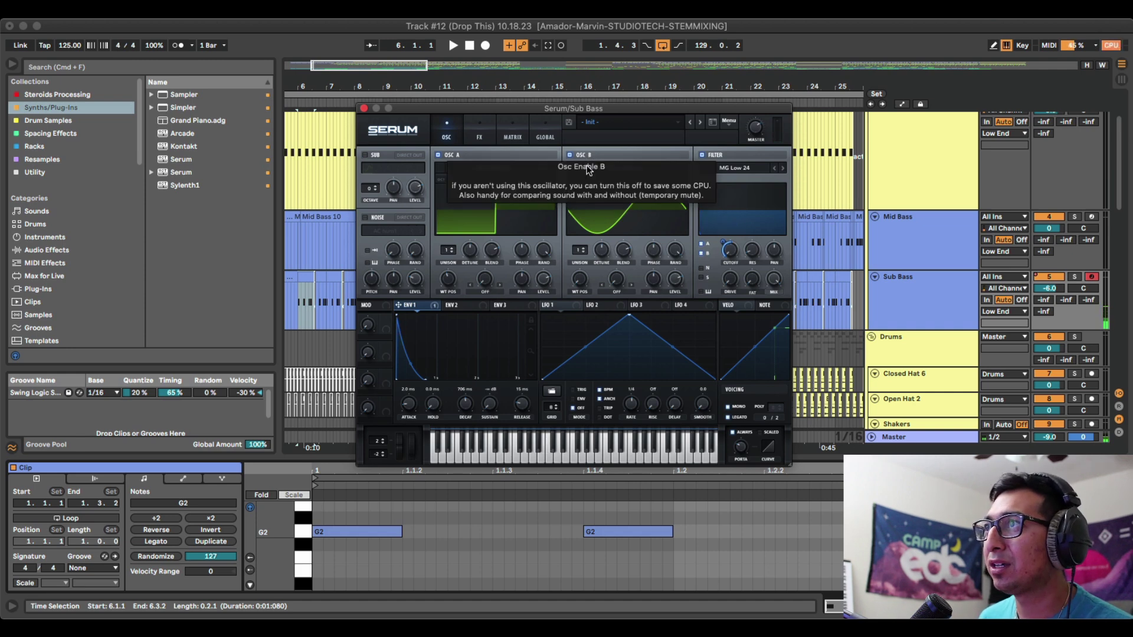
left_click_drag(580, 183, 580, 227)
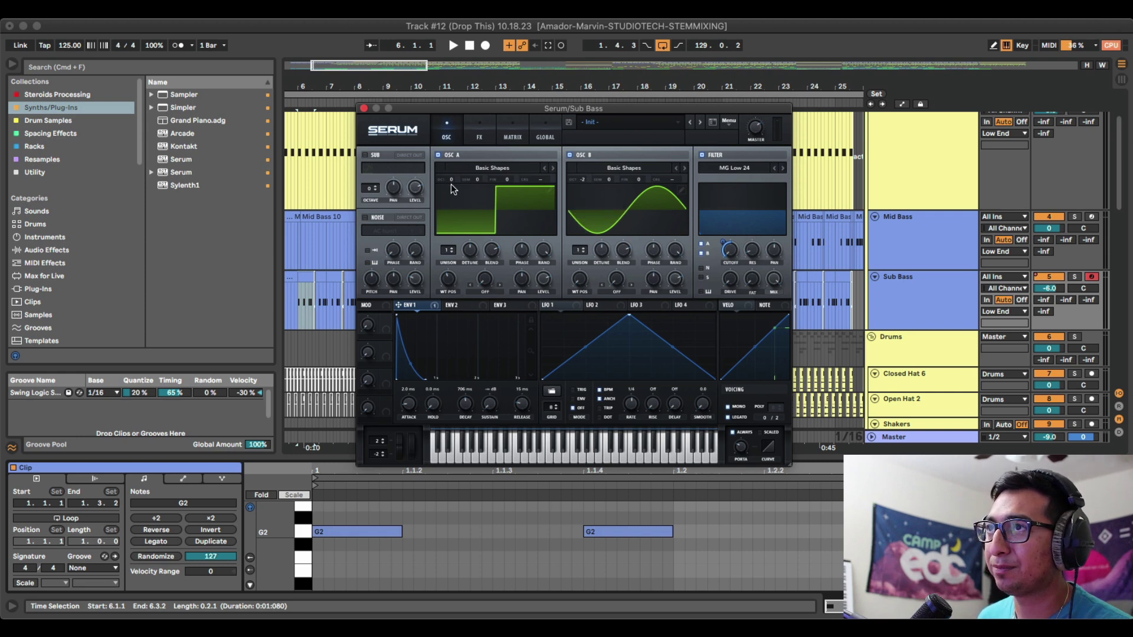
mouse_move(451, 180)
left_click_drag(448, 186, 447, 196)
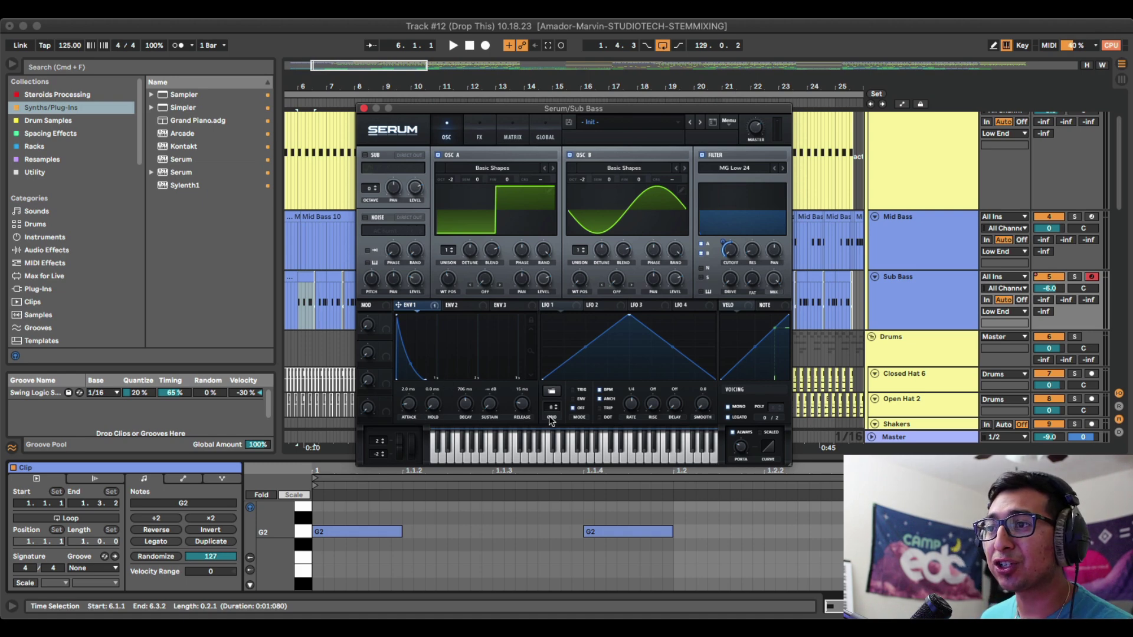
Return to the Sub Bass track, lower the computer keyboard octave to C2–D3 and audition the patch with repeated notes.
left_click(926, 236)
left_click(925, 236)
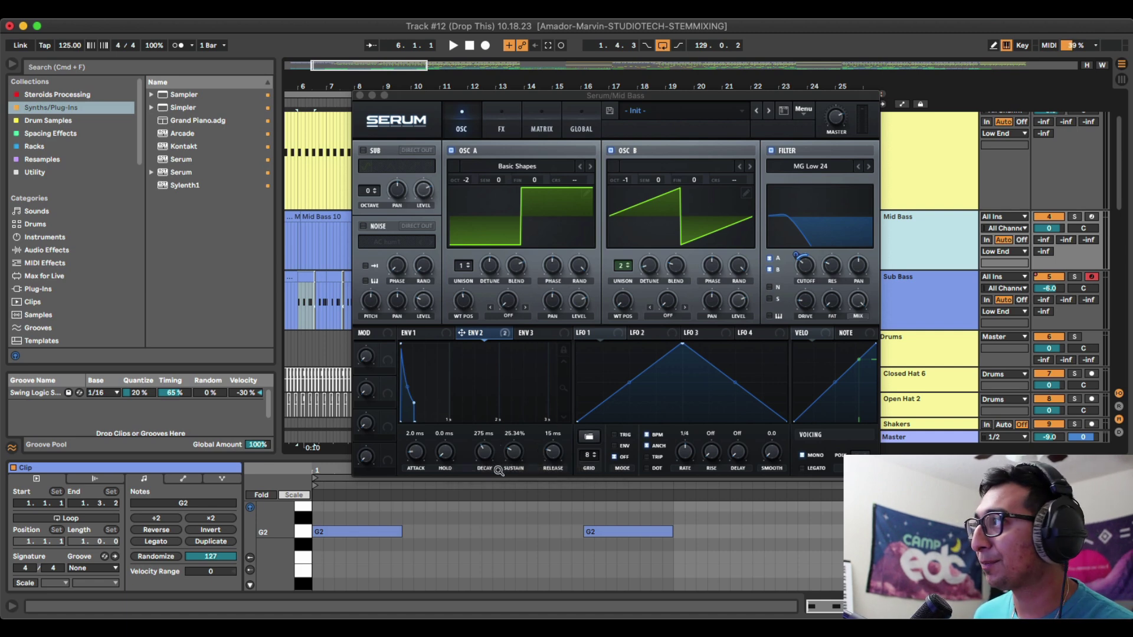
left_click(923, 281)
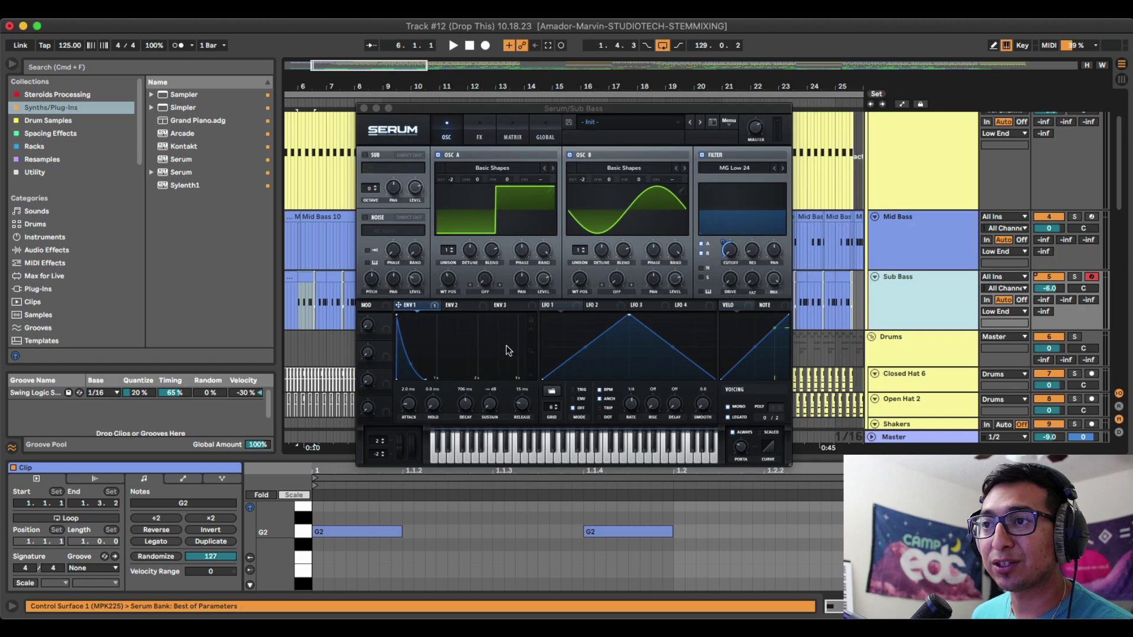
key("z")
key("h")
key("h")
key("h")
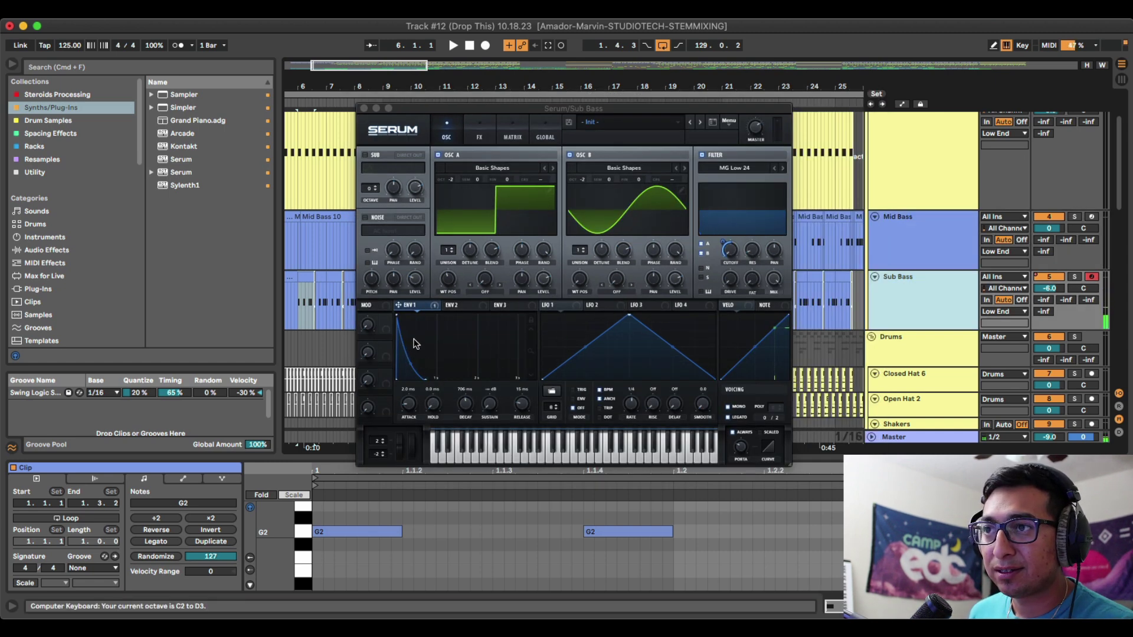
key("h")
key("h")
key("h")
key("h")
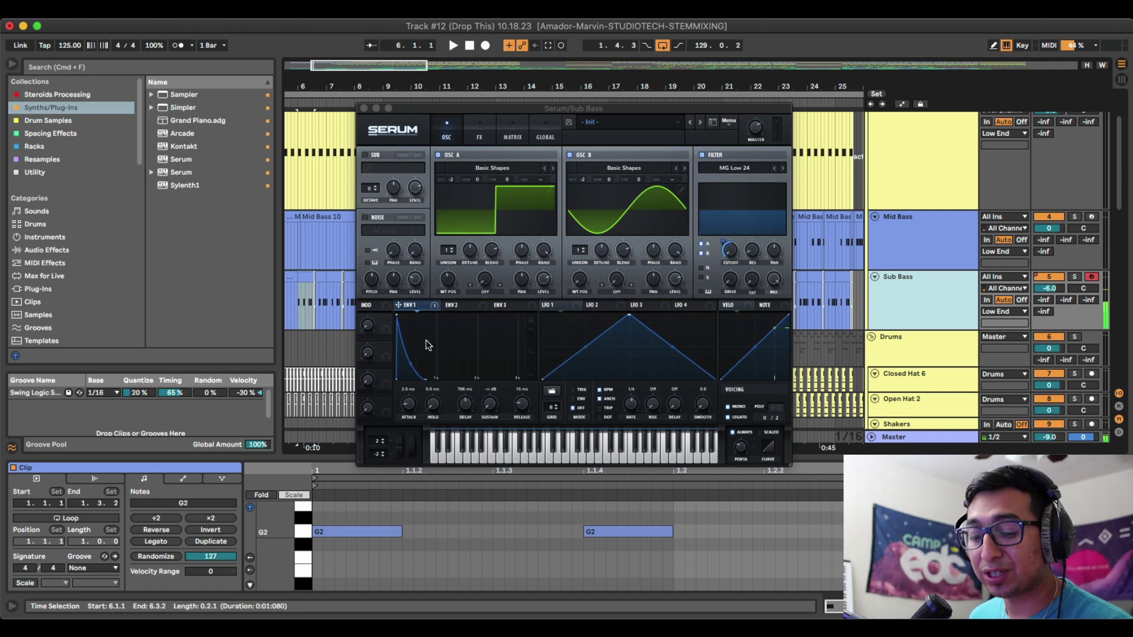
Adjust the Env 1 modulation amount on the Sub Bass patch's filter cutoff.
left_click(412, 311)
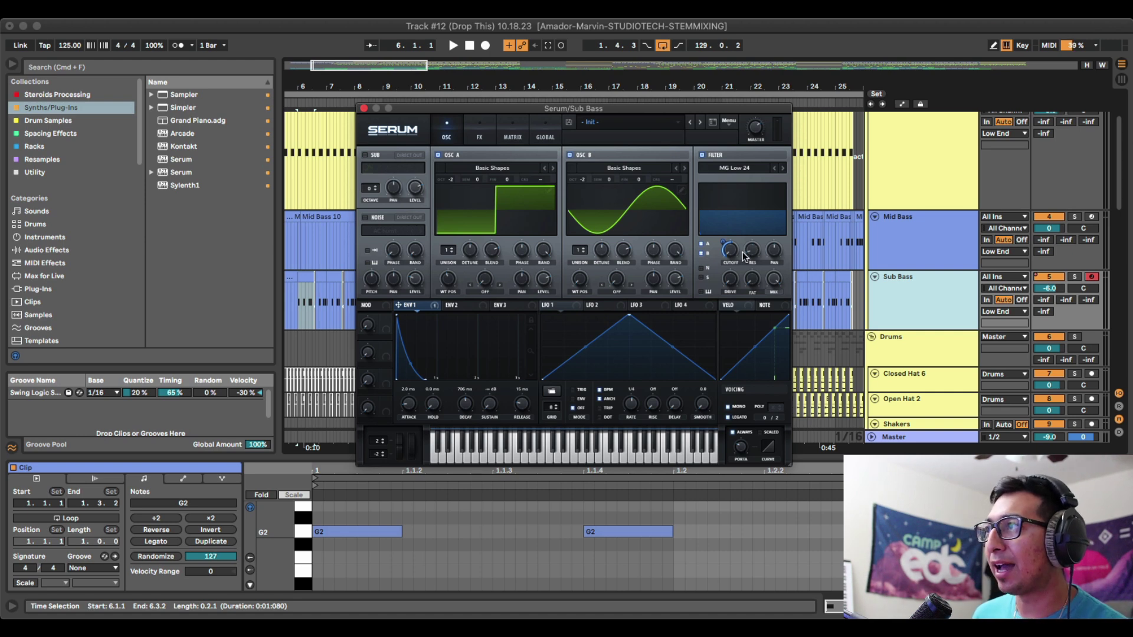
mouse_move(721, 245)
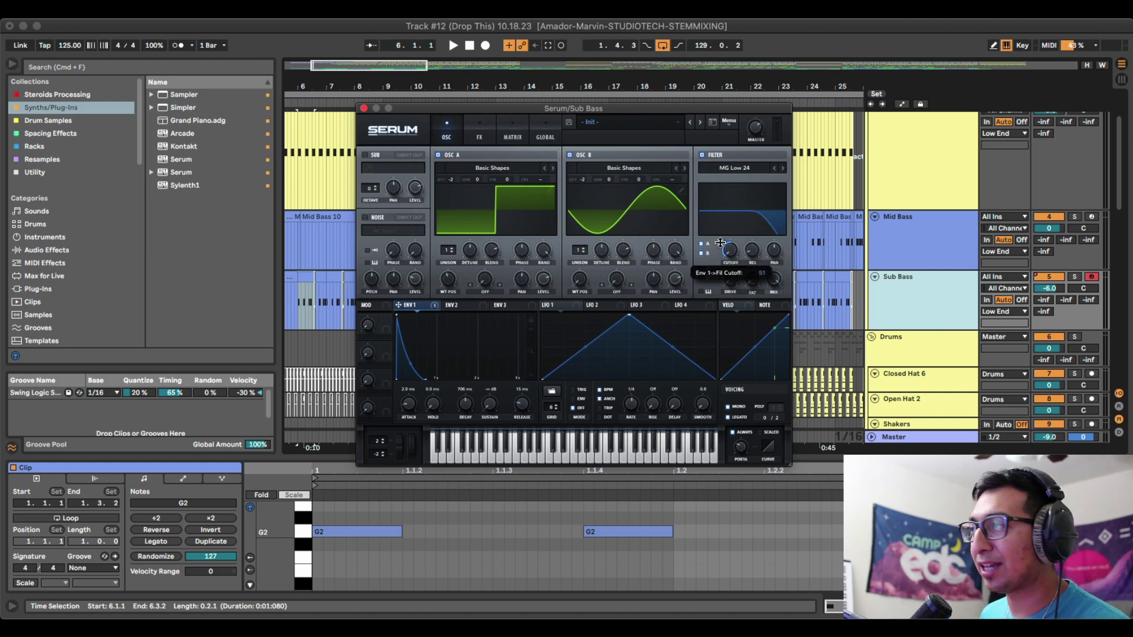
left_click_drag(721, 245, 723, 235)
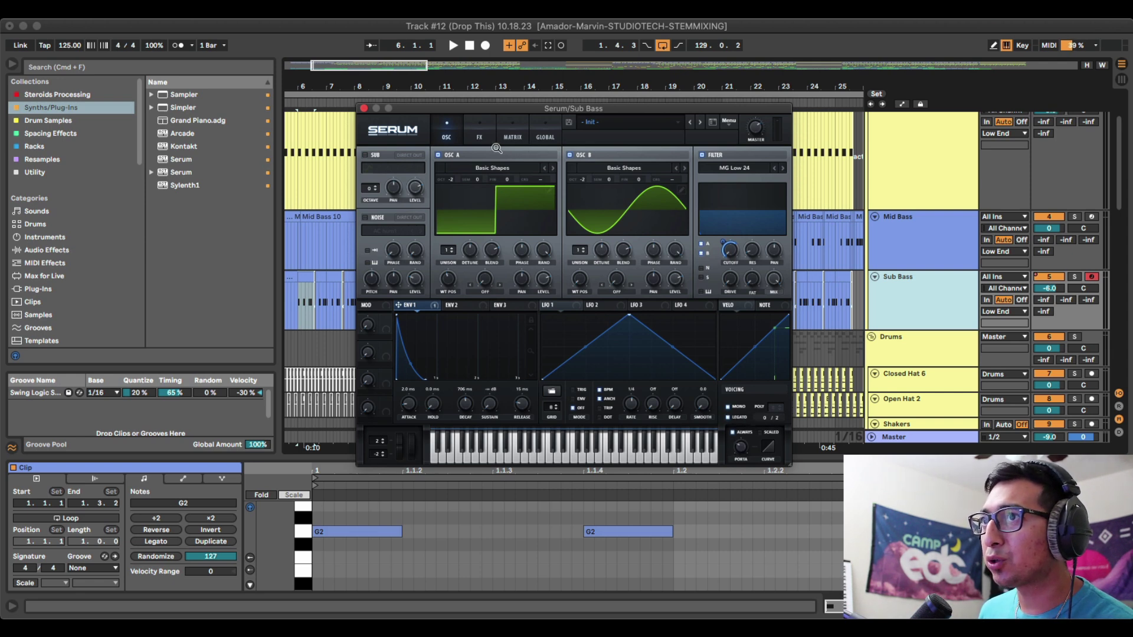
Review the distortion effect on the Sub Bass patch, return to its oscillators and close its Serum window.
left_click(476, 139)
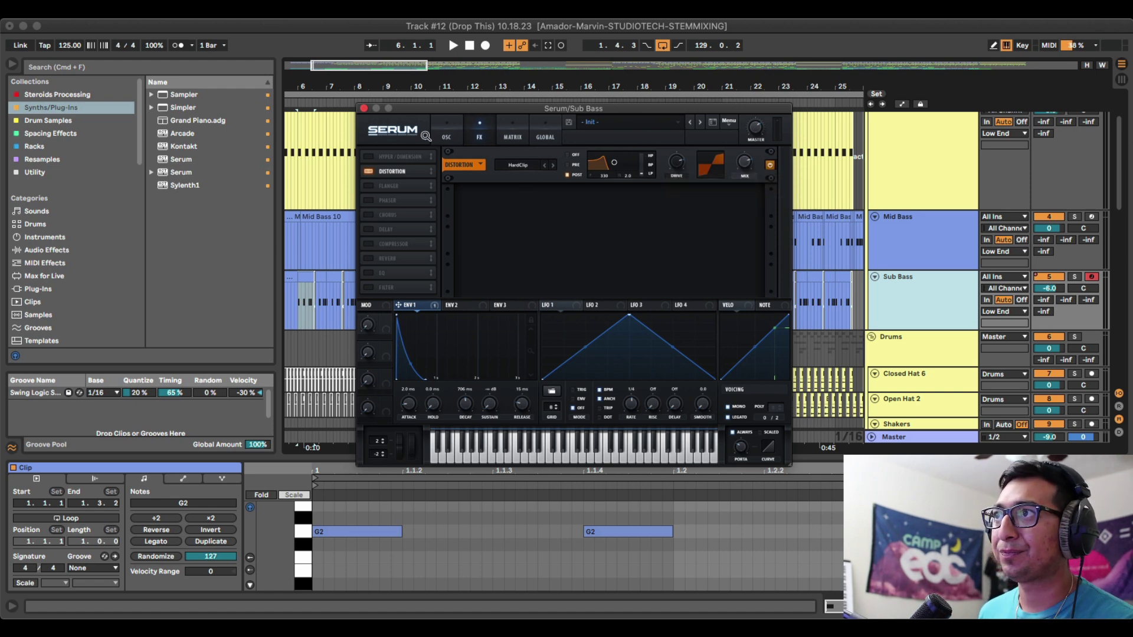
left_click(440, 136)
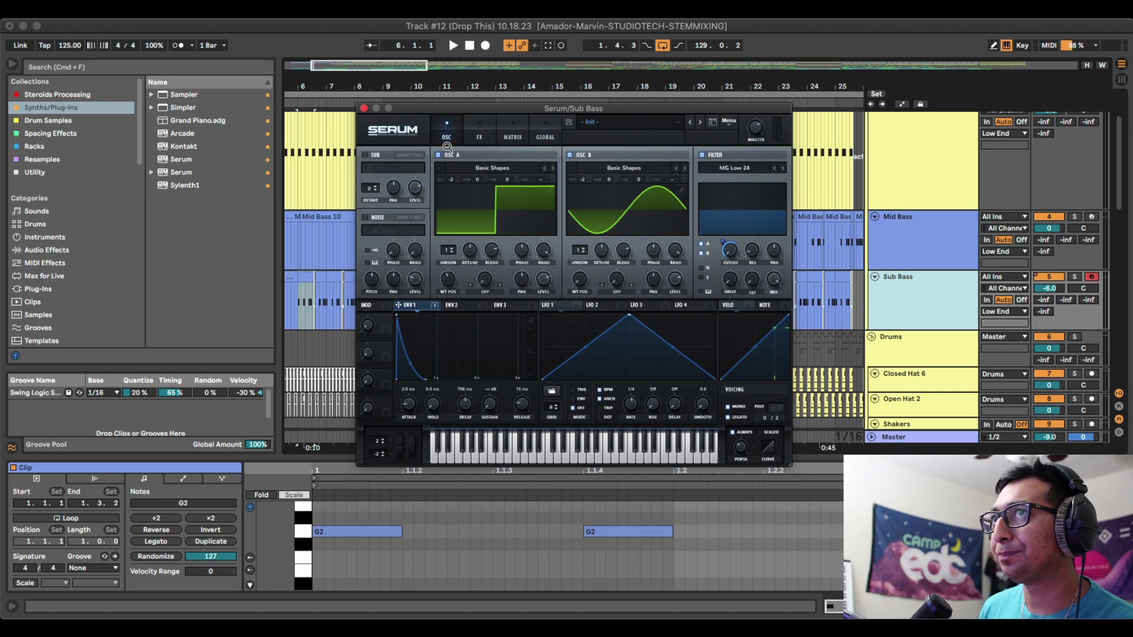
left_click(362, 109)
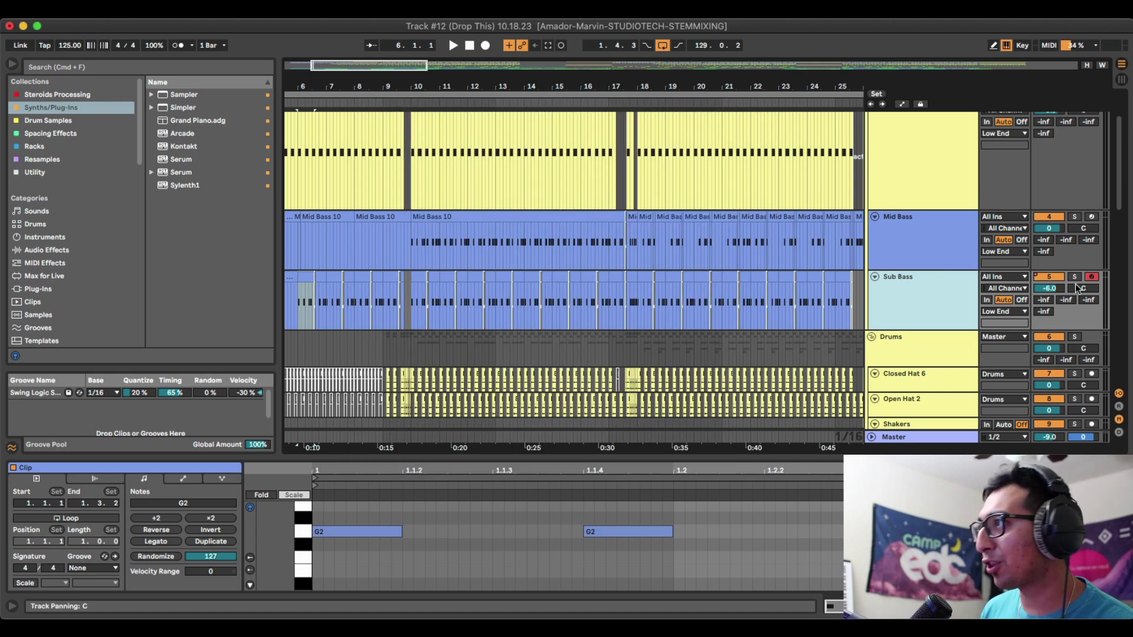
Bring up the Mid Bass Serum patch, arm the Mid Bass track for recording and audition the sound.
left_click(929, 242)
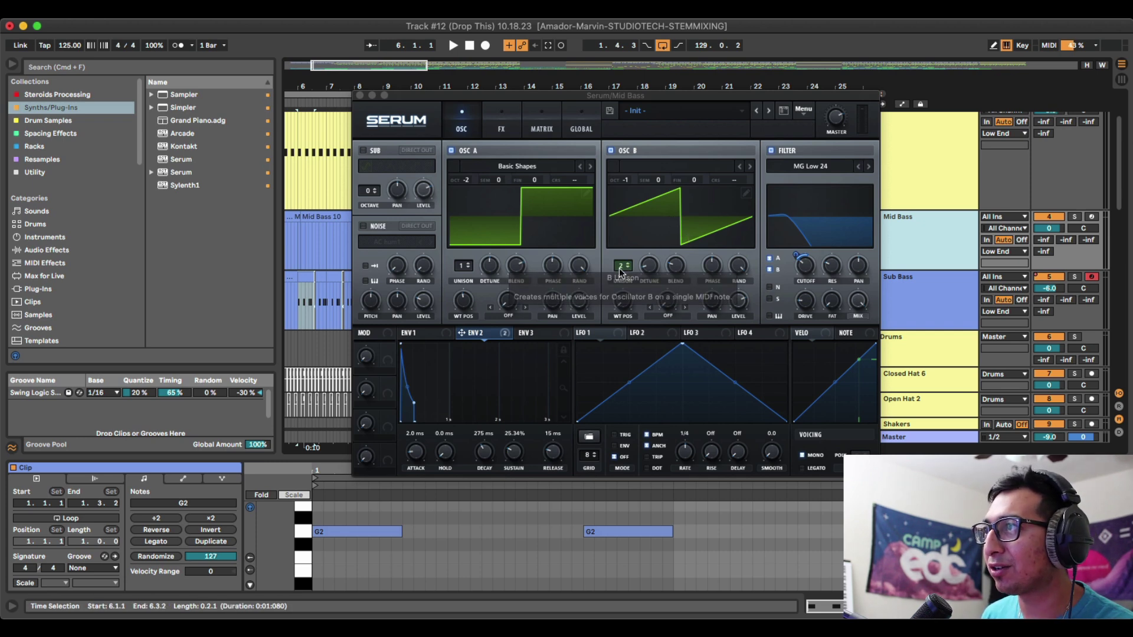
mouse_move(652, 274)
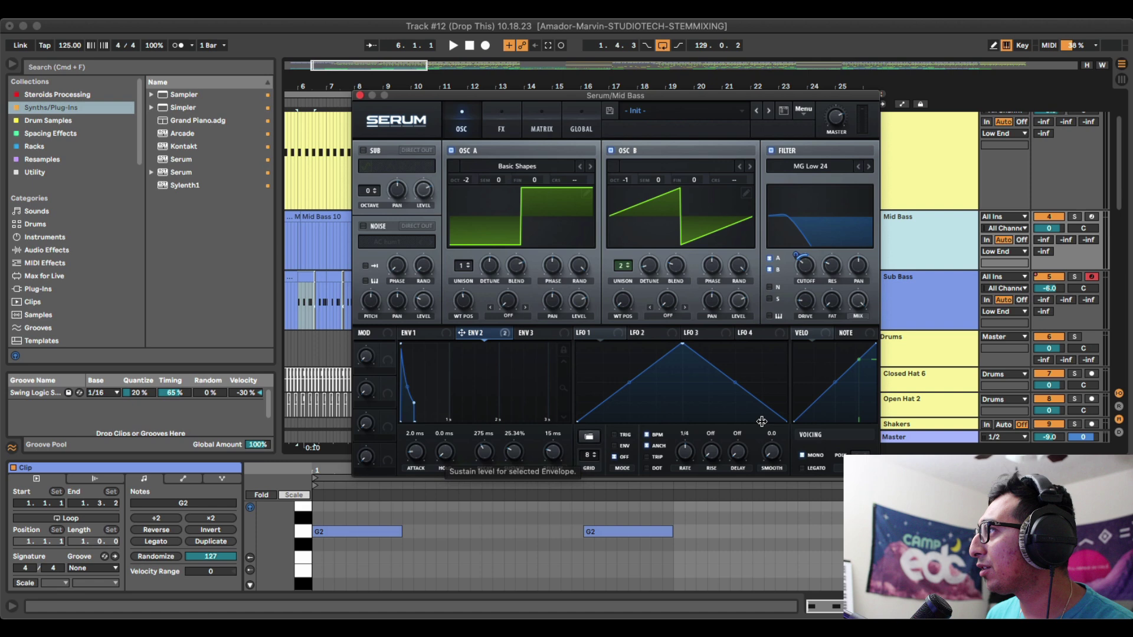
left_click(929, 242)
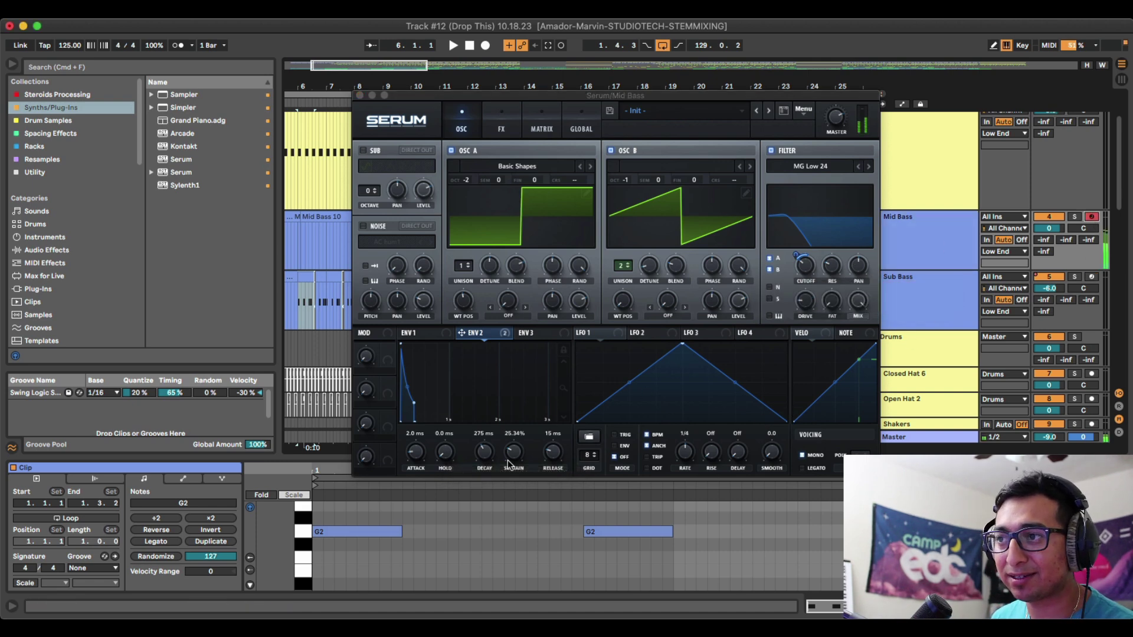
left_click_drag(514, 466, 493, 460)
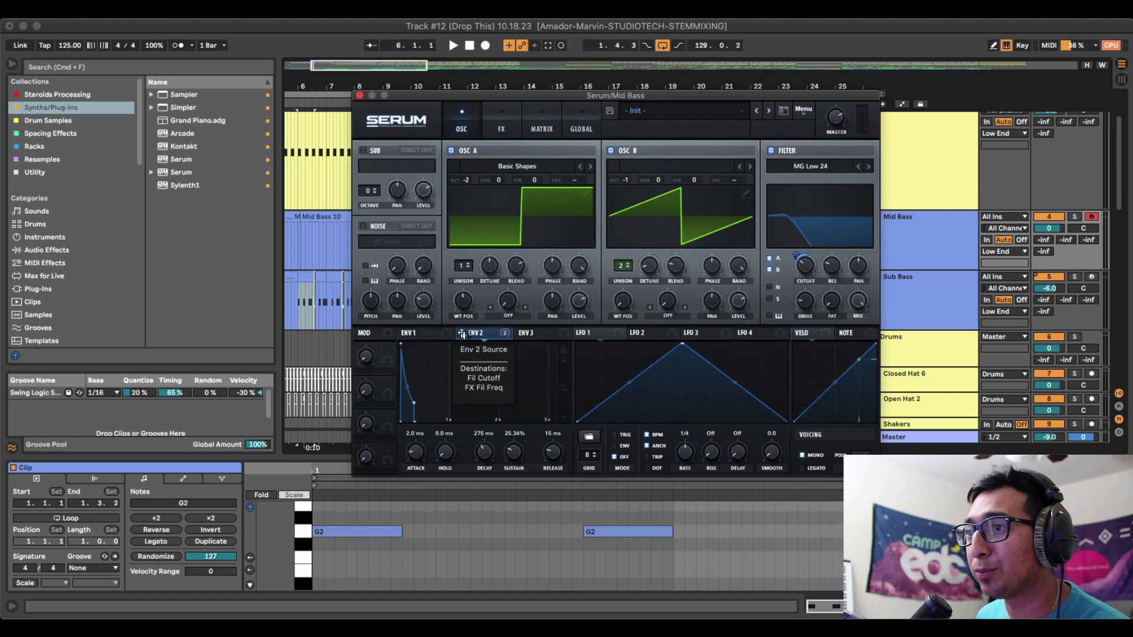
Examine the Mid Bass patch's filter routing and compare Env 1 with Env 2, which modulates the filter cutoff.
left_click(769, 270)
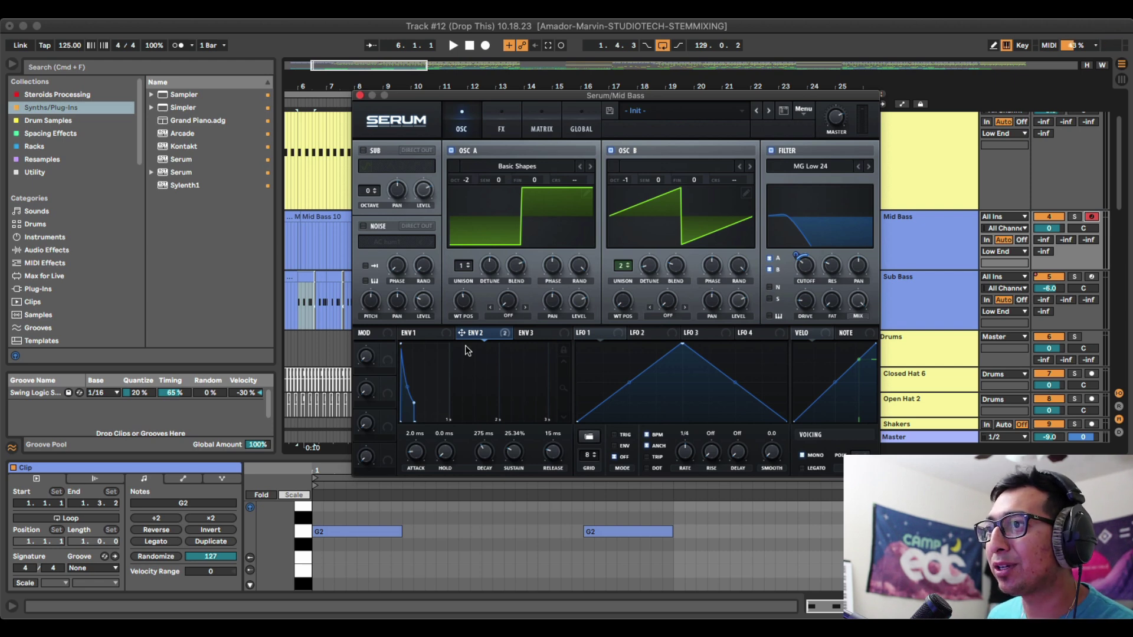
left_click(435, 333)
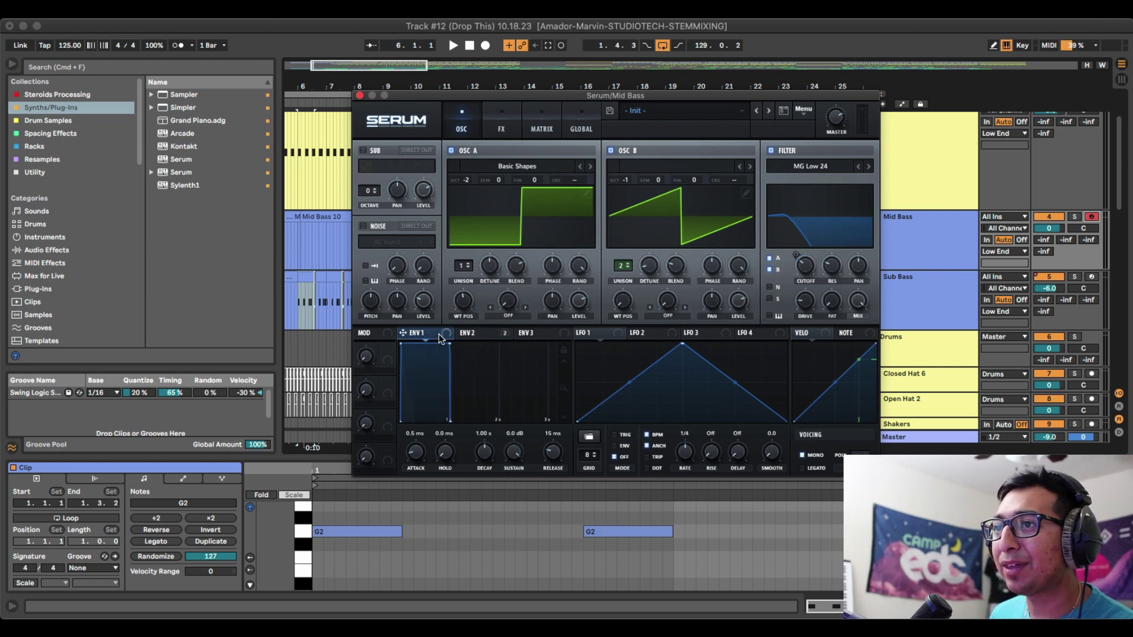
left_click(475, 334)
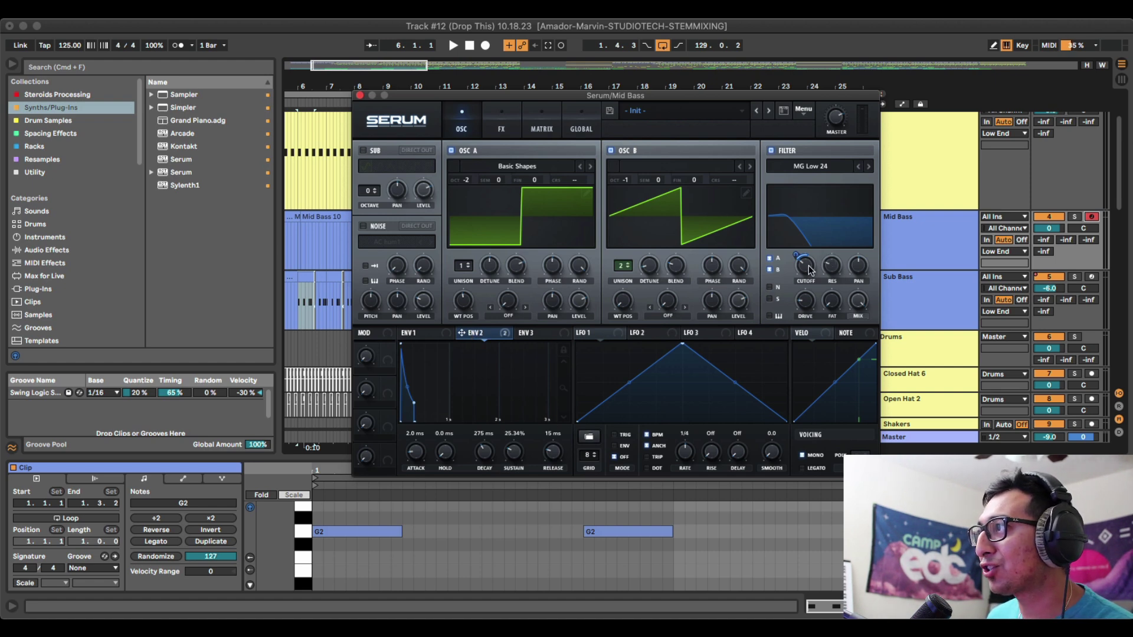
mouse_move(807, 273)
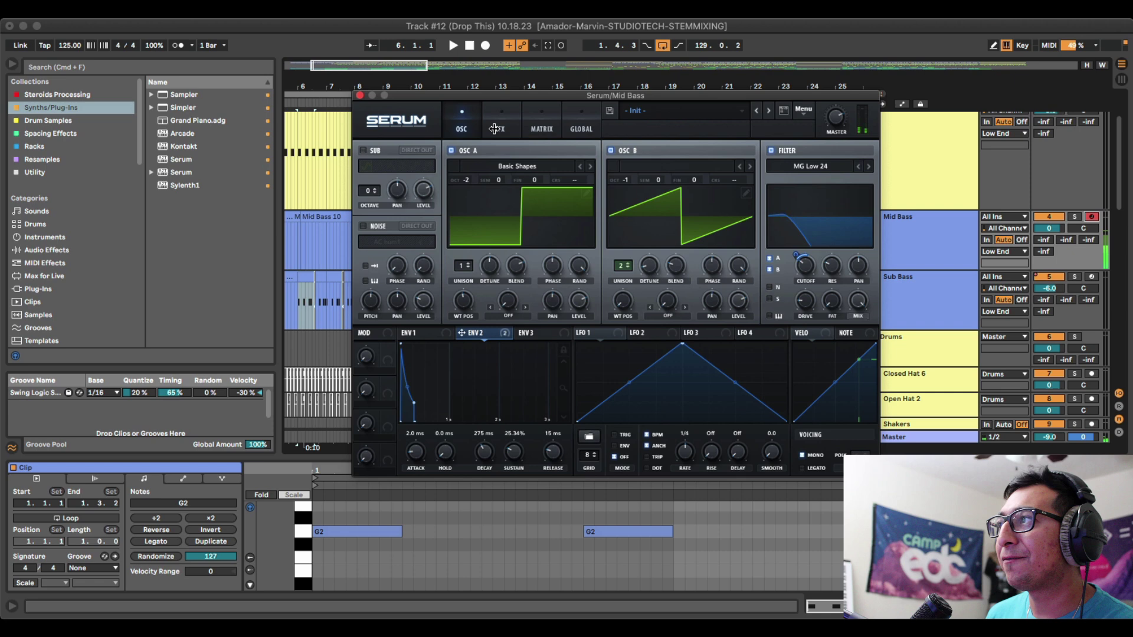
Inspect the MG Low 24 filter effect on the Mid Bass patch and the modulation assigned to its cutoff.
left_click(496, 128)
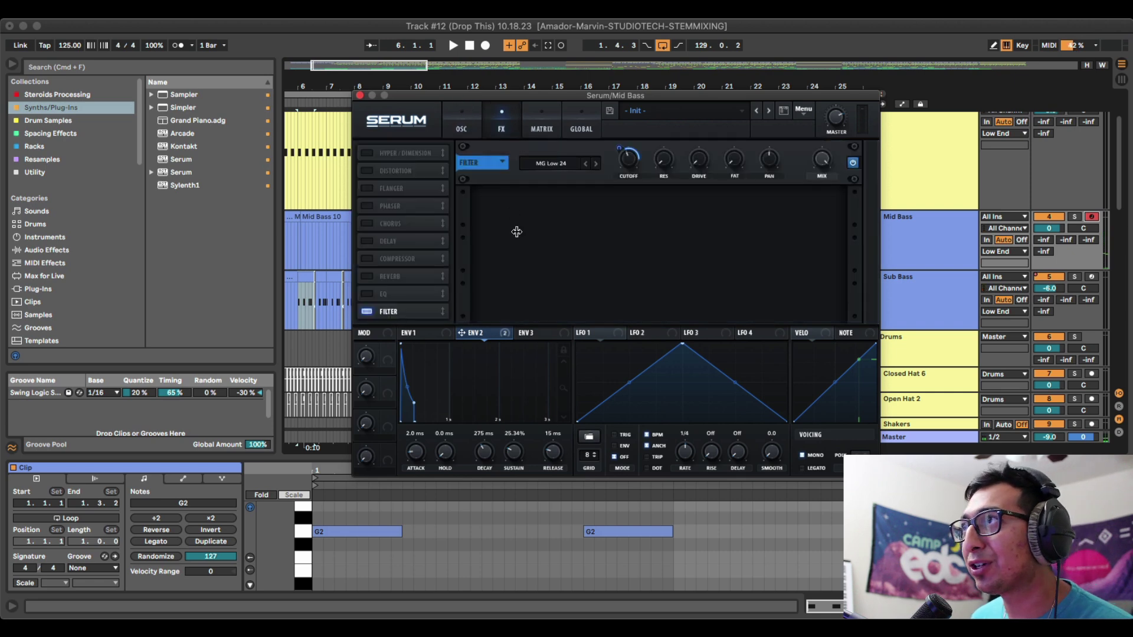
right_click(617, 152)
left_click(614, 190)
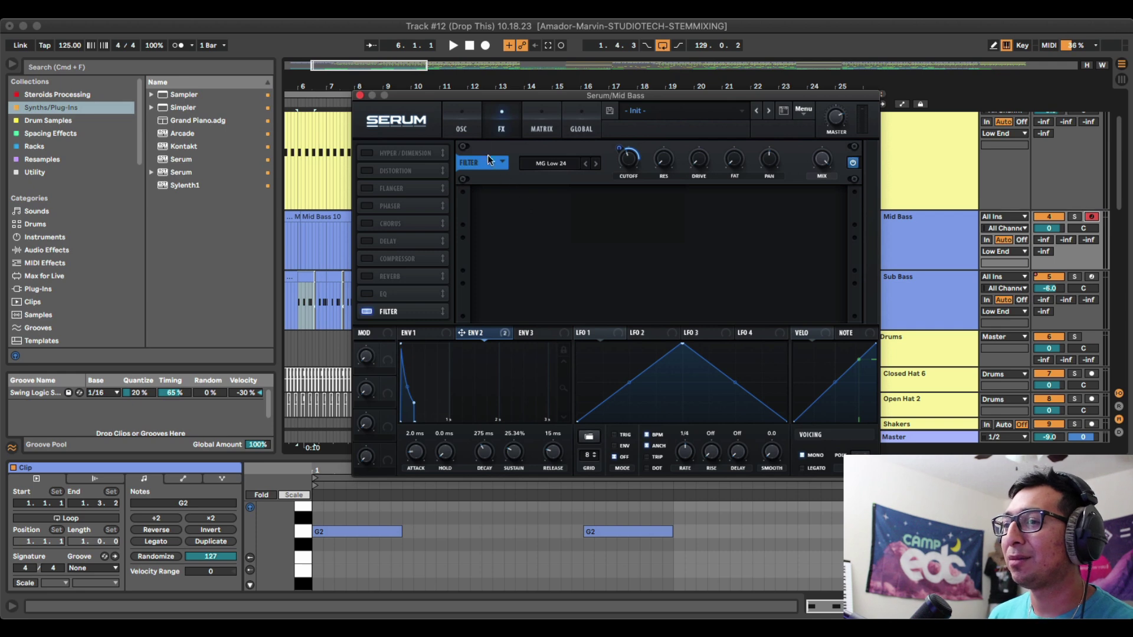
Return to the Mid Bass oscillators, open the Sub Bass Serum patch and compare the two patches.
left_click(463, 129)
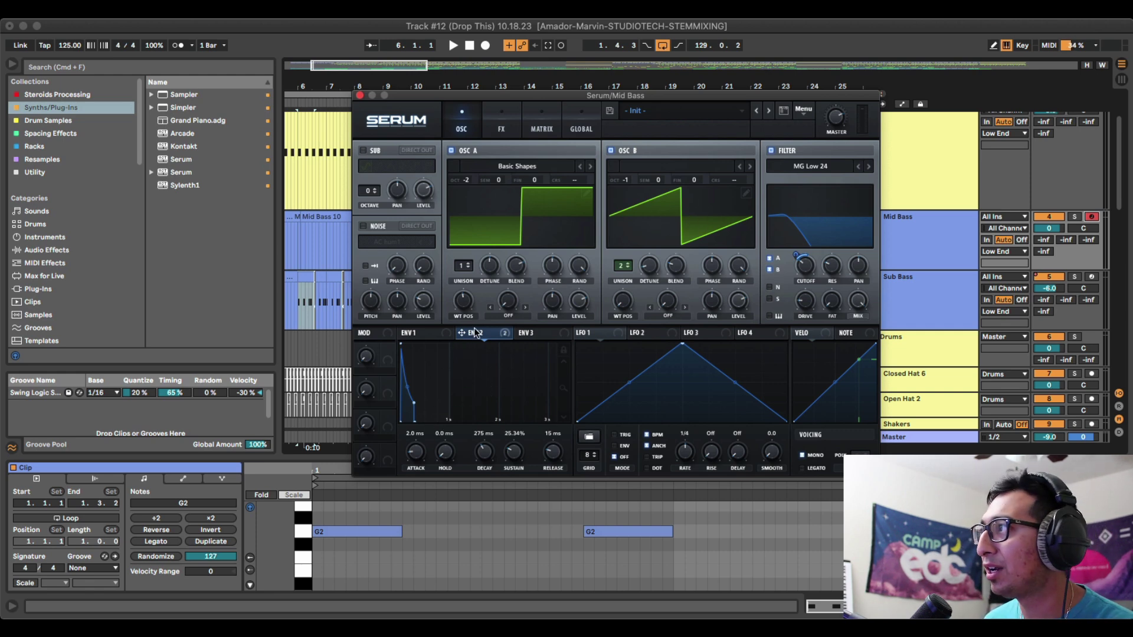
left_click(963, 232)
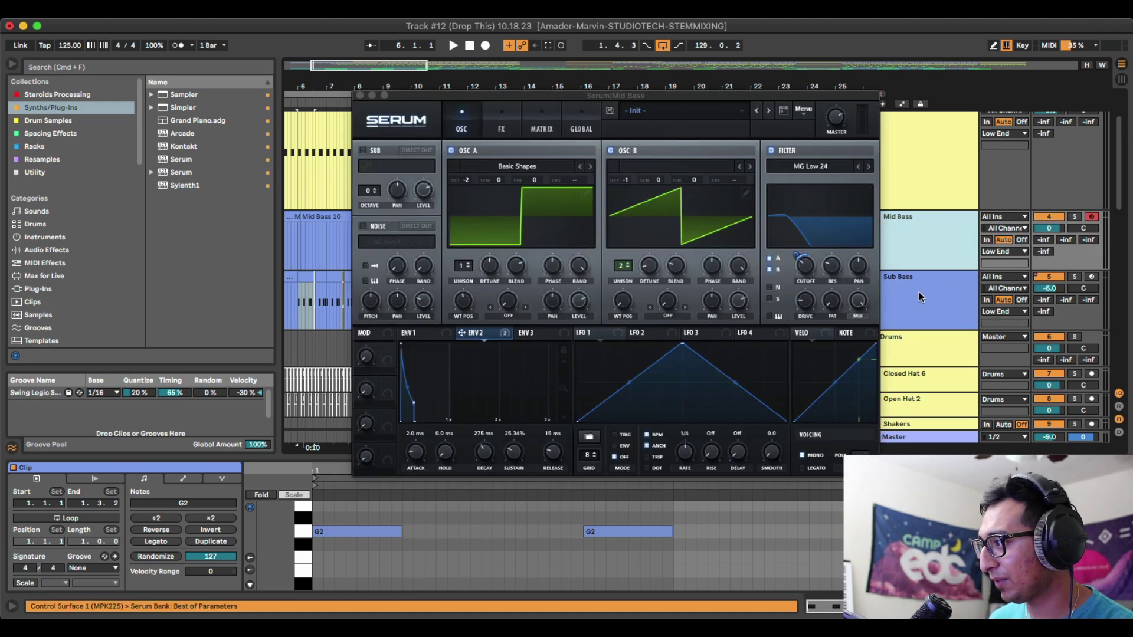
left_click(918, 294)
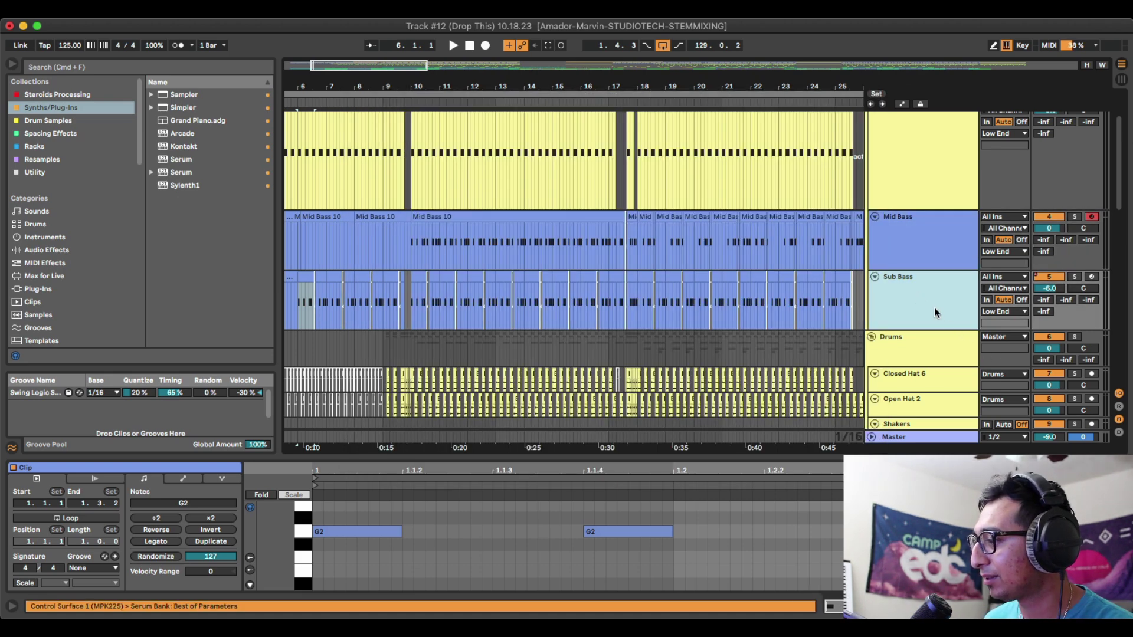
key("shift+Tab")
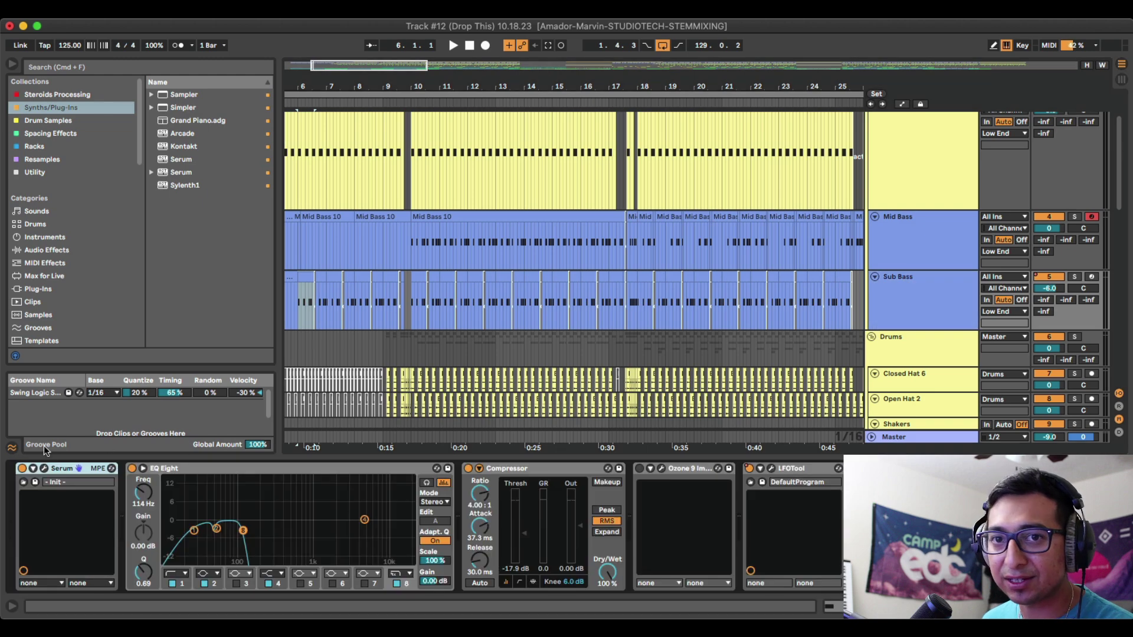
left_click(43, 468)
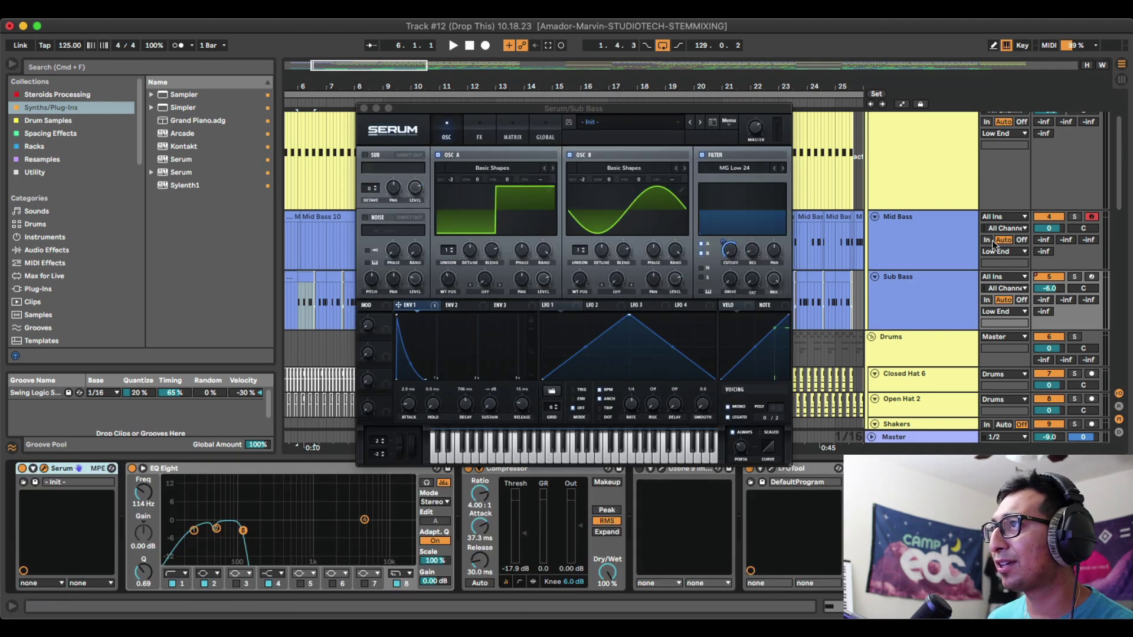
left_click(921, 232)
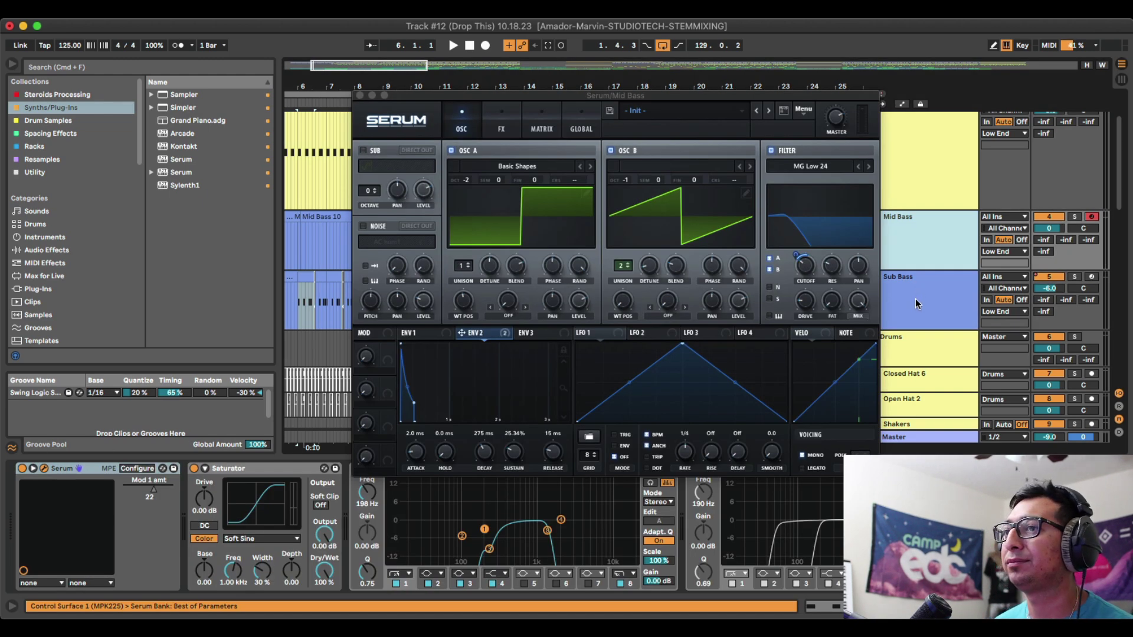
left_click(915, 298)
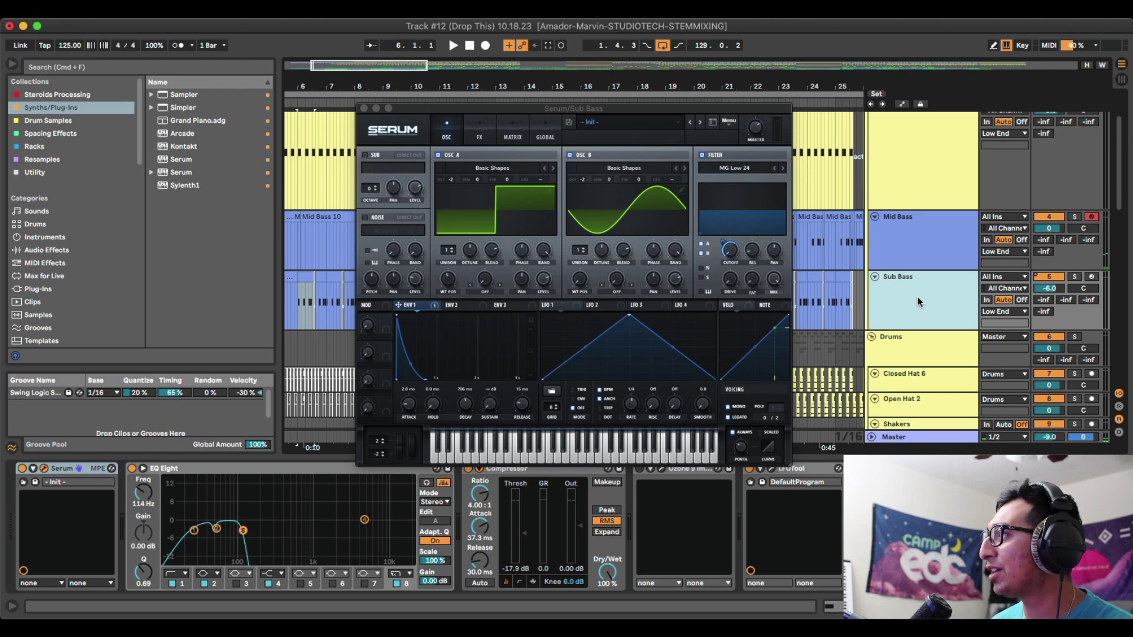
Arm the Sub Bass and Mid Bass tracks for recording and audition each bass sound with its Serum patch and effects shown.
left_click(1092, 277)
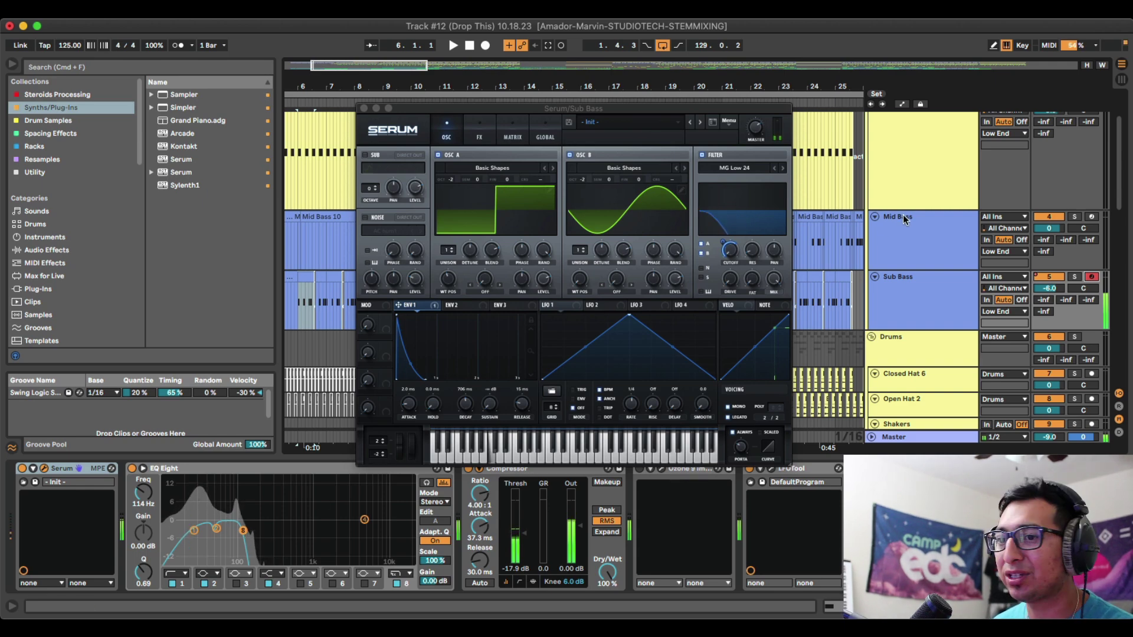
key("Up")
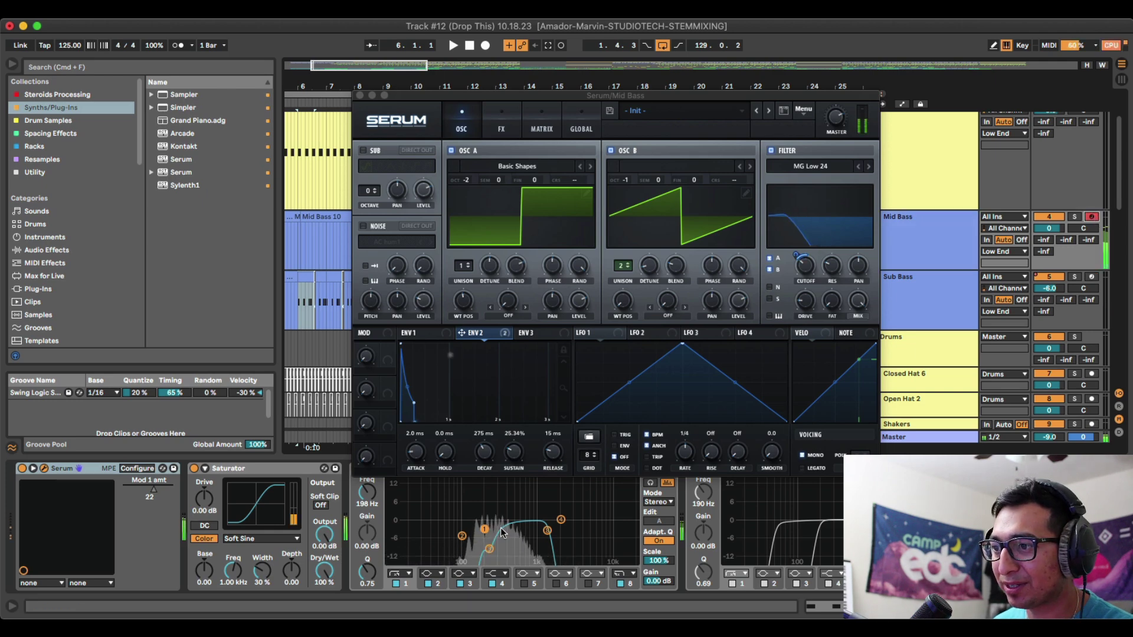
left_click(96, 476)
left_click(44, 468)
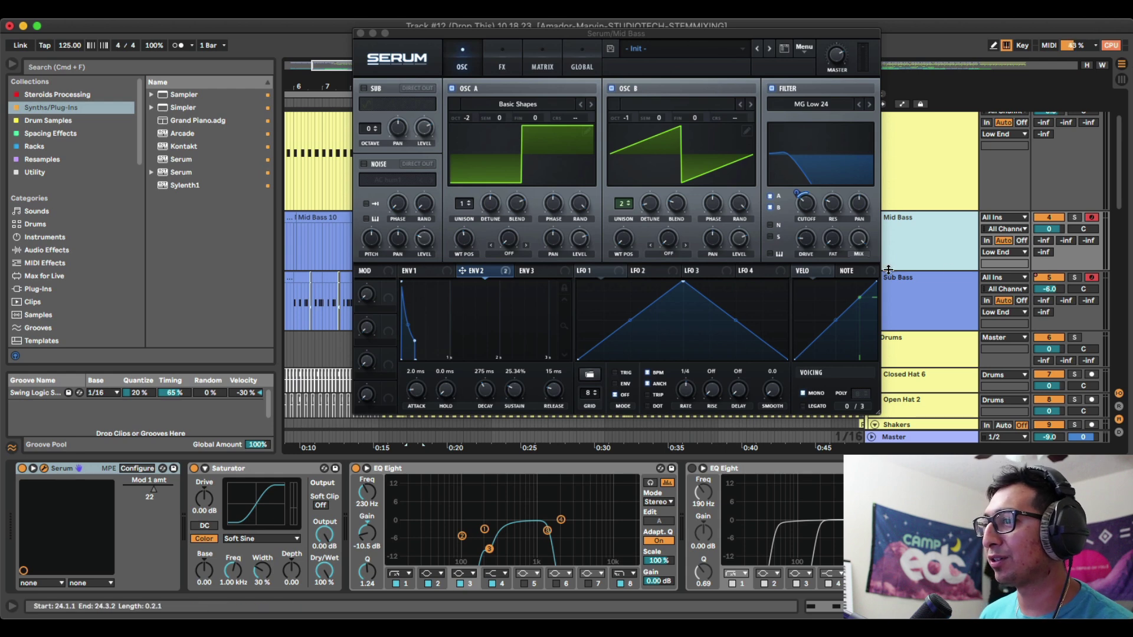
Solo the Mid Bass track and inspect the notes of a Sub Bass clip near bar 6.
left_click(1075, 218)
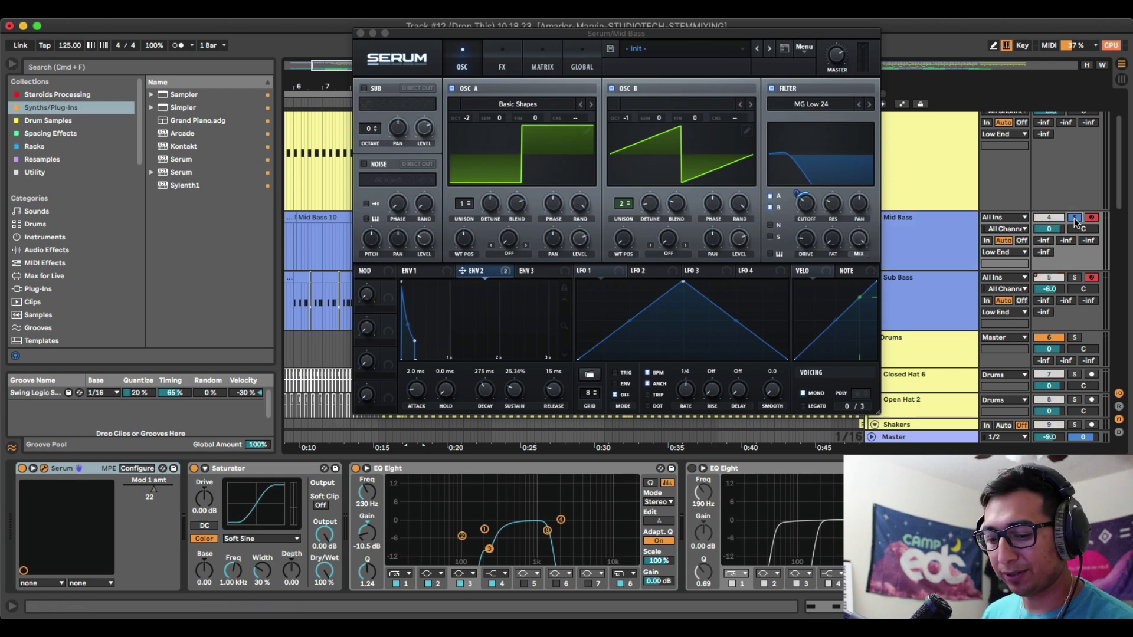
left_click(315, 280)
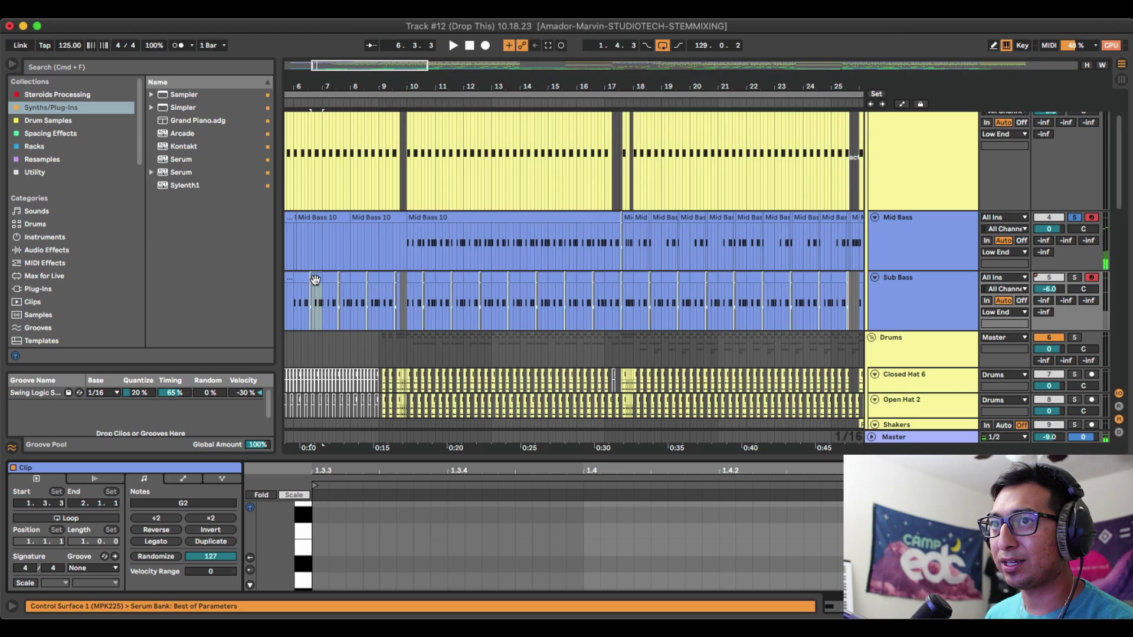
left_click_drag(280, 534, 241, 525)
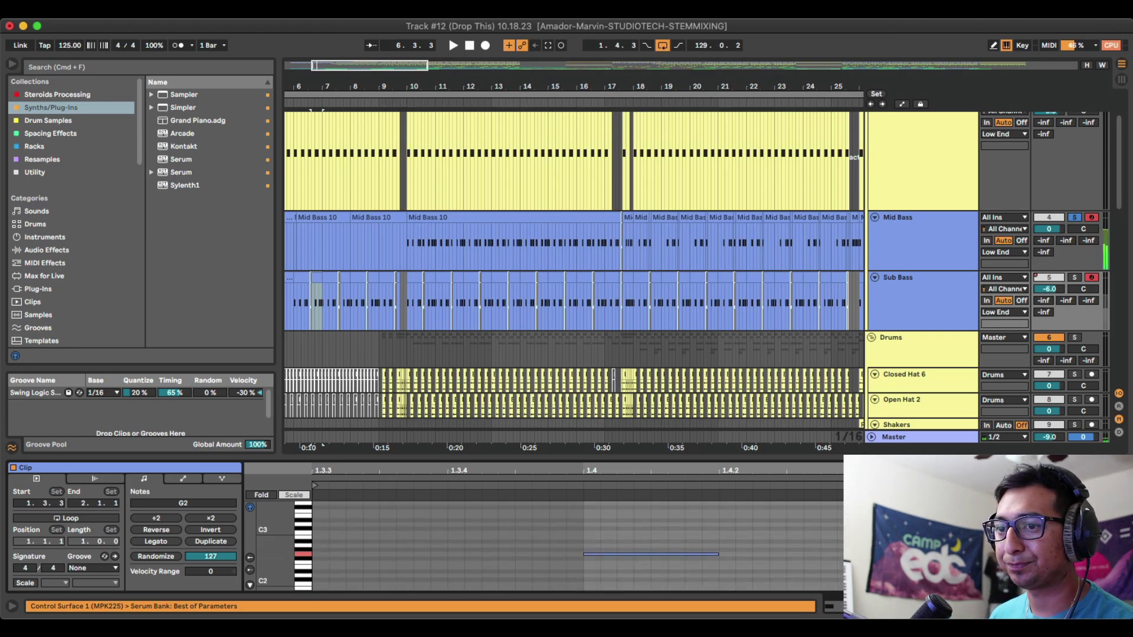
Show the Mid Bass device chain and audition the sound with band 3 of its first EQ Eight bypassed and re-enabled.
left_click(882, 259)
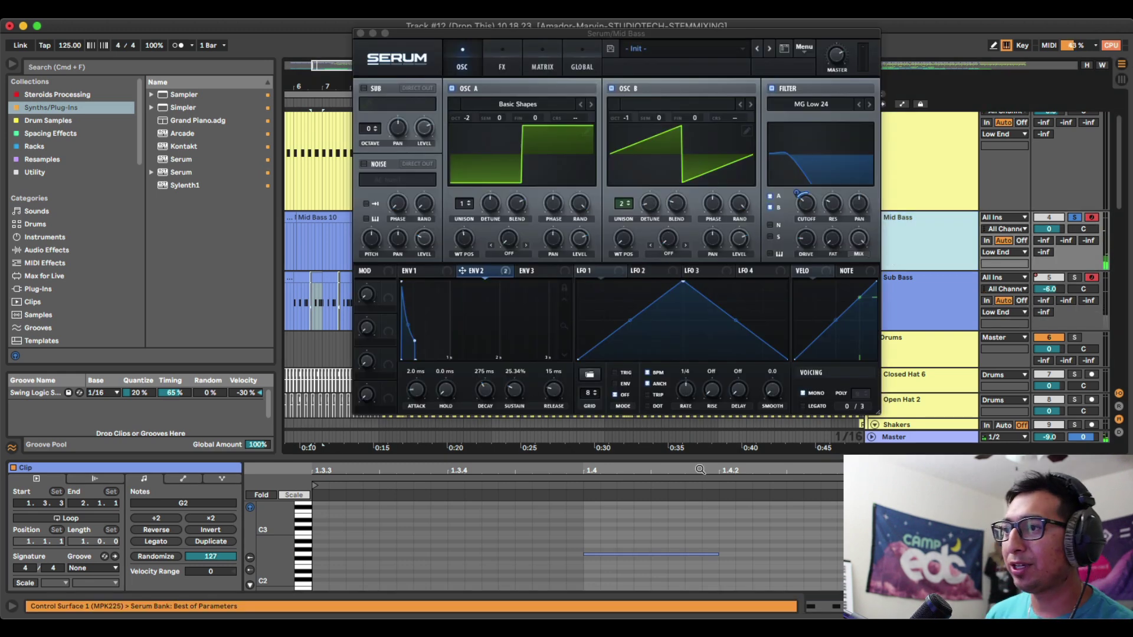
key("shift+Tab")
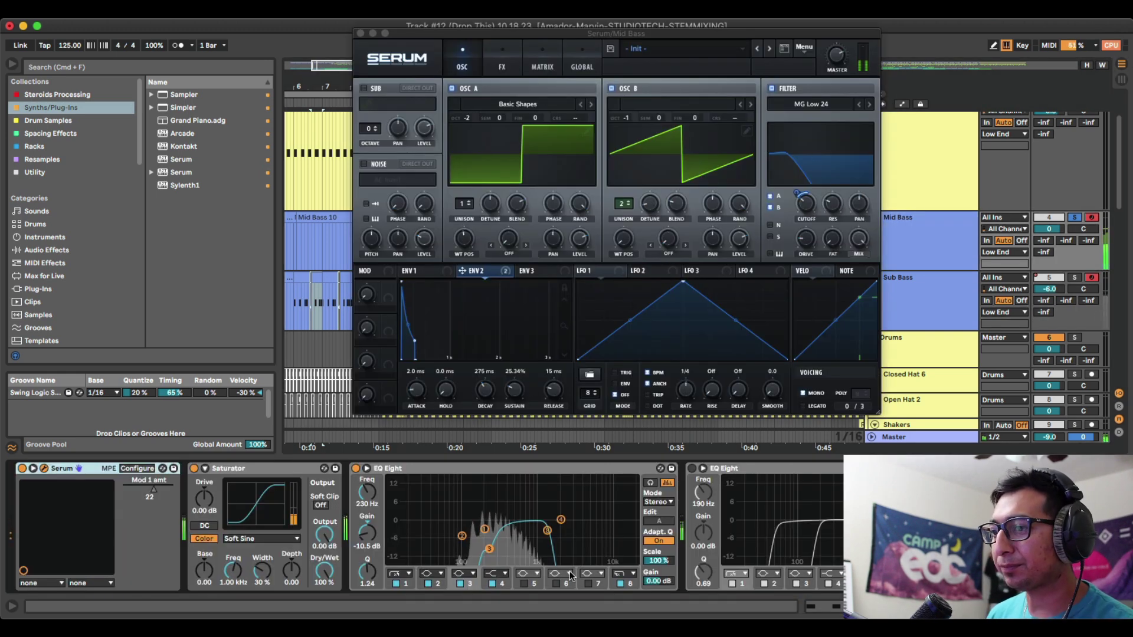
left_click(460, 585)
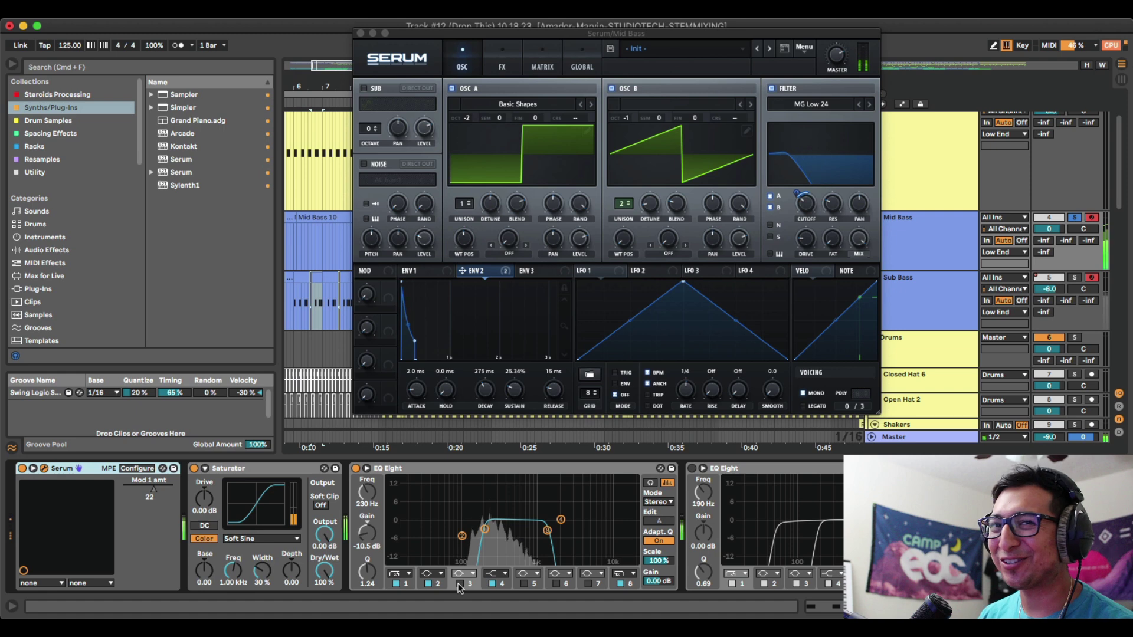
left_click(460, 585)
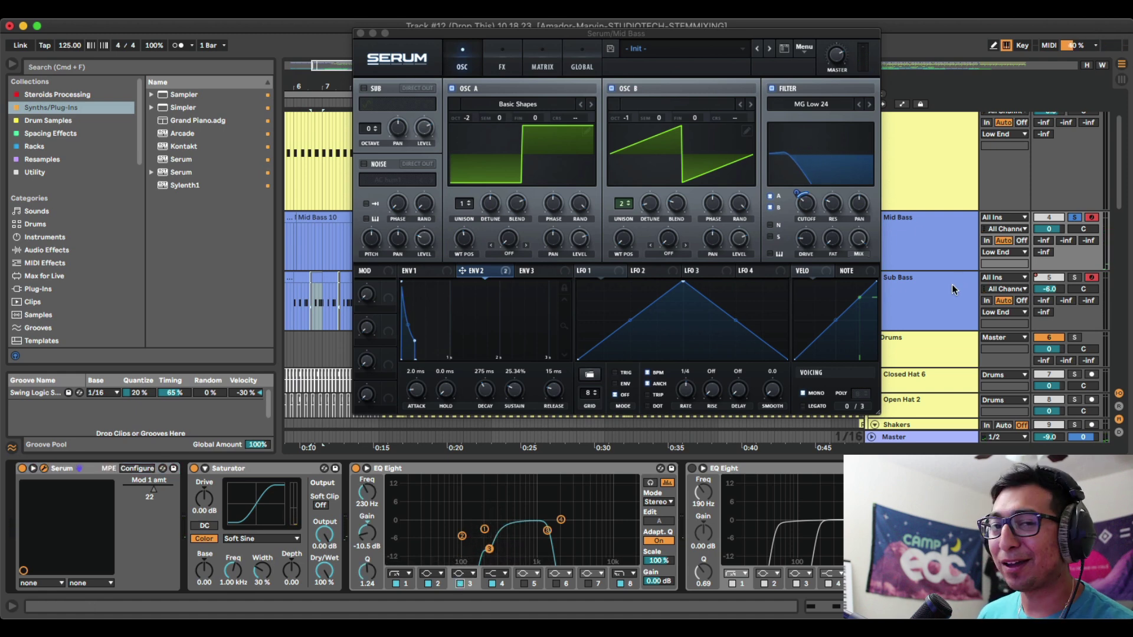
Solo the Sub Bass alongside the Mid Bass and compare their combined sound with Mid Bass EQ Eight band 3 off and on.
left_click(1075, 279)
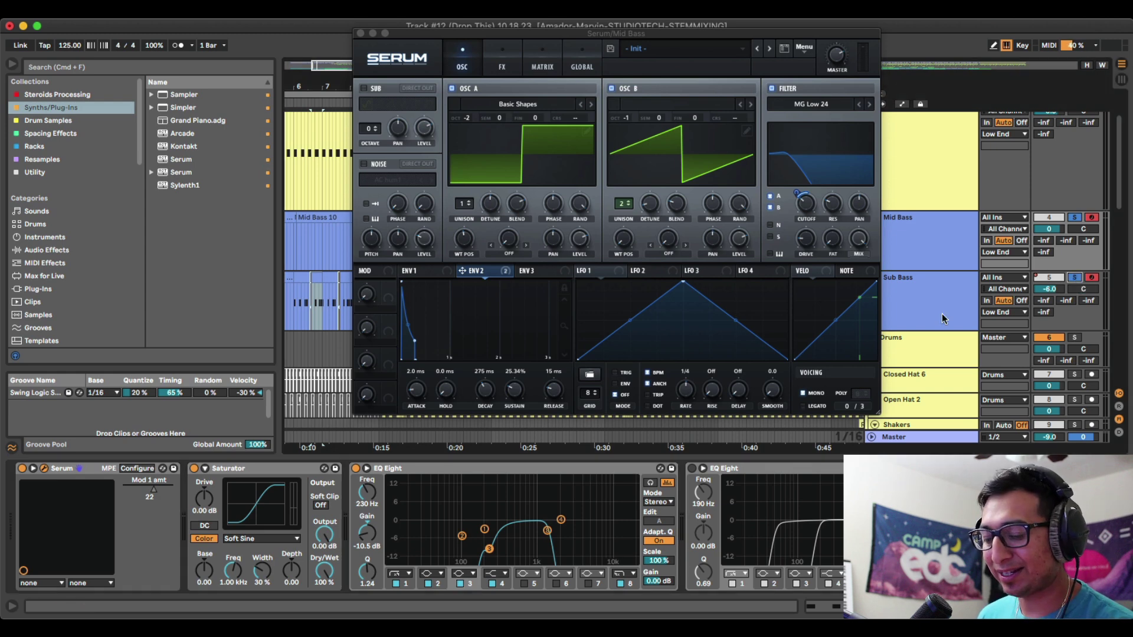
key("space")
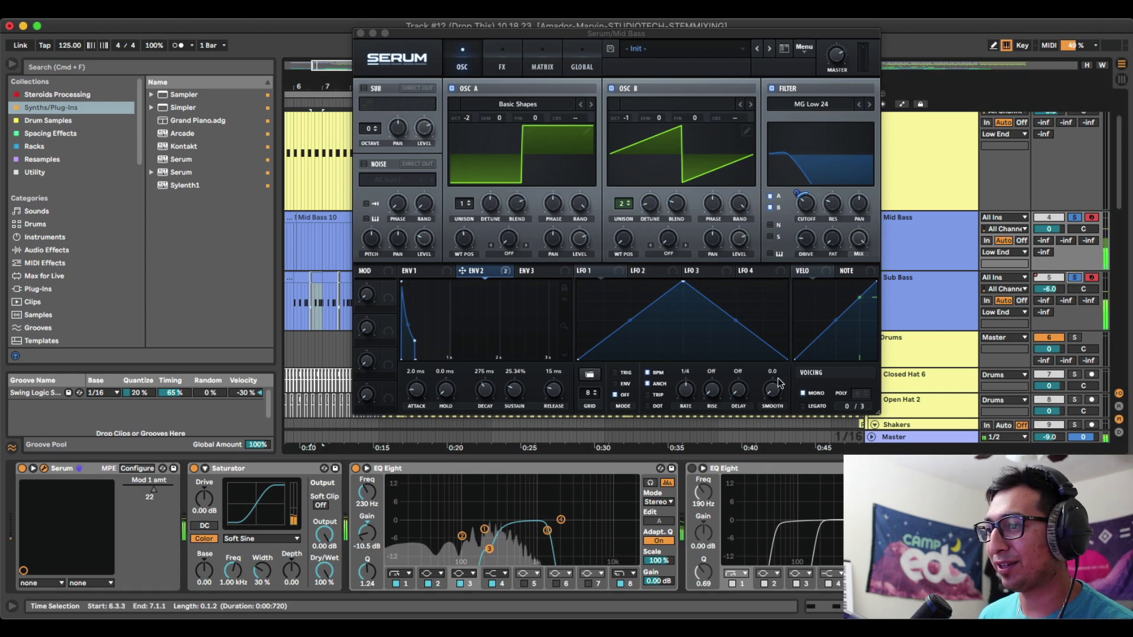
left_click(461, 584)
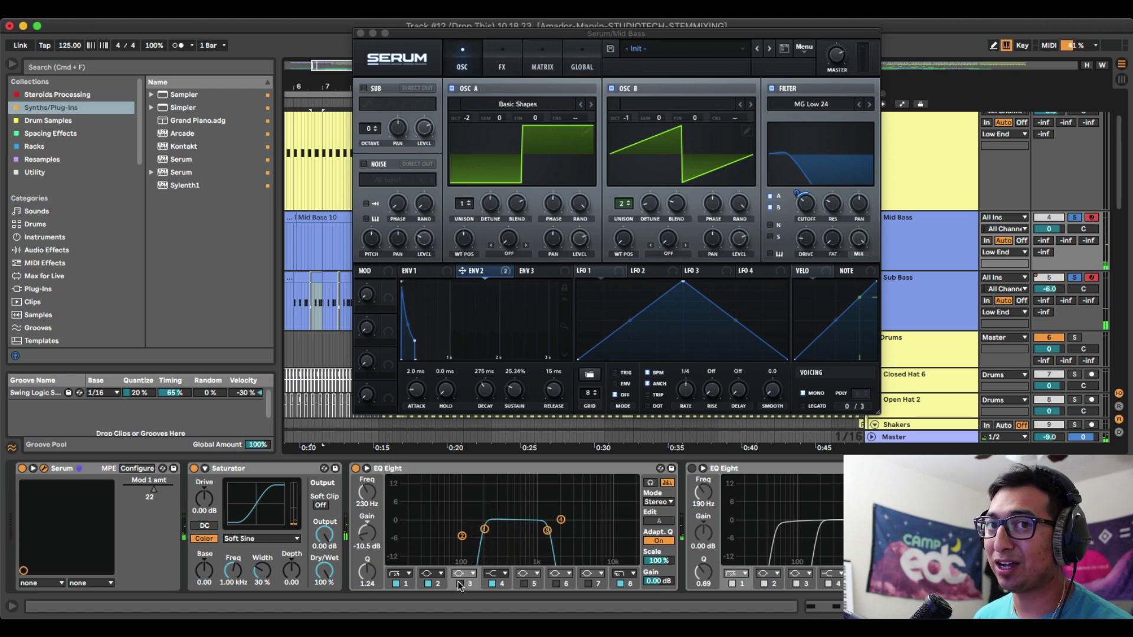
left_click(460, 585)
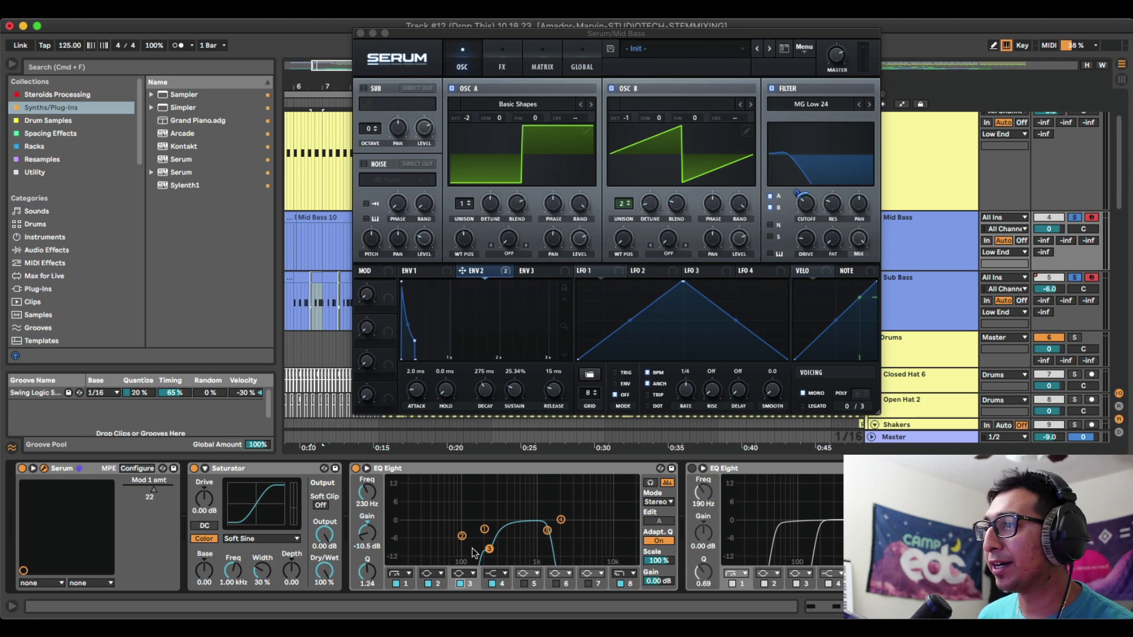
Play the arrangement from bar 10 with only the Sub Bass track soloed.
left_click(895, 296)
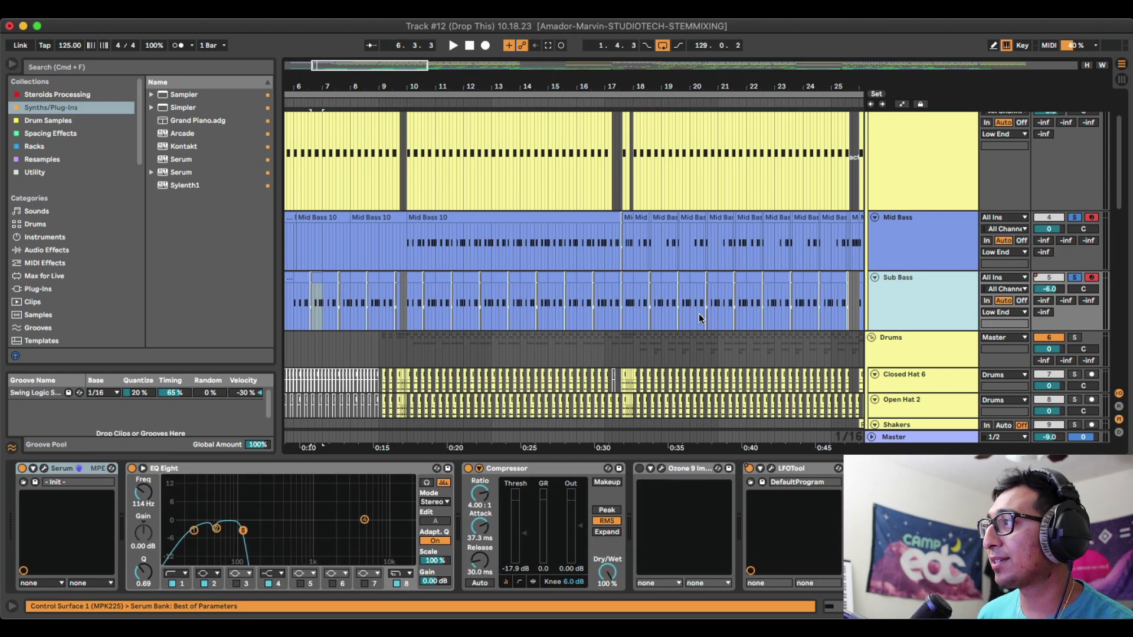
left_click(406, 286)
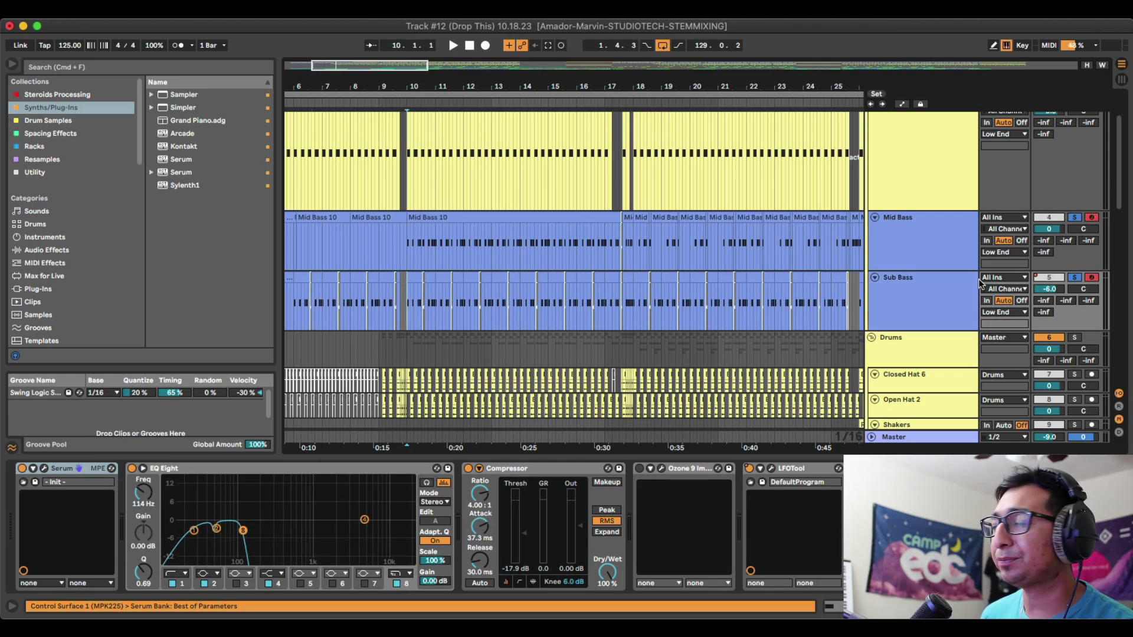
left_click(1074, 280)
key("space")
left_click(1075, 278)
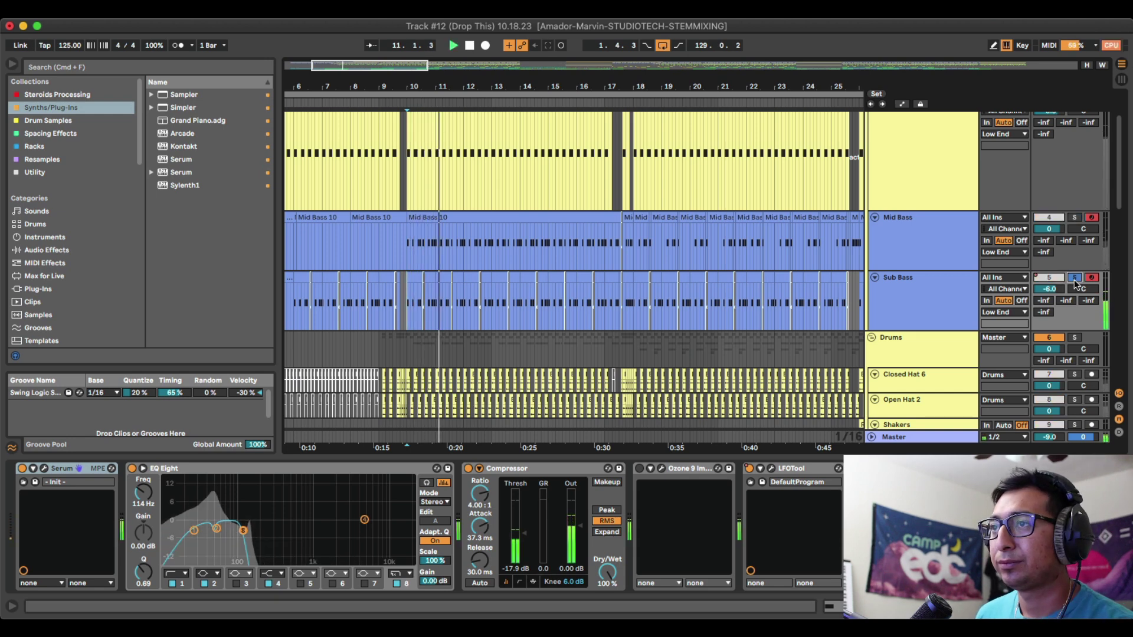
Solo only the Mid Bass during playback, bring up its device chain and close its Serum window.
left_click(1076, 218)
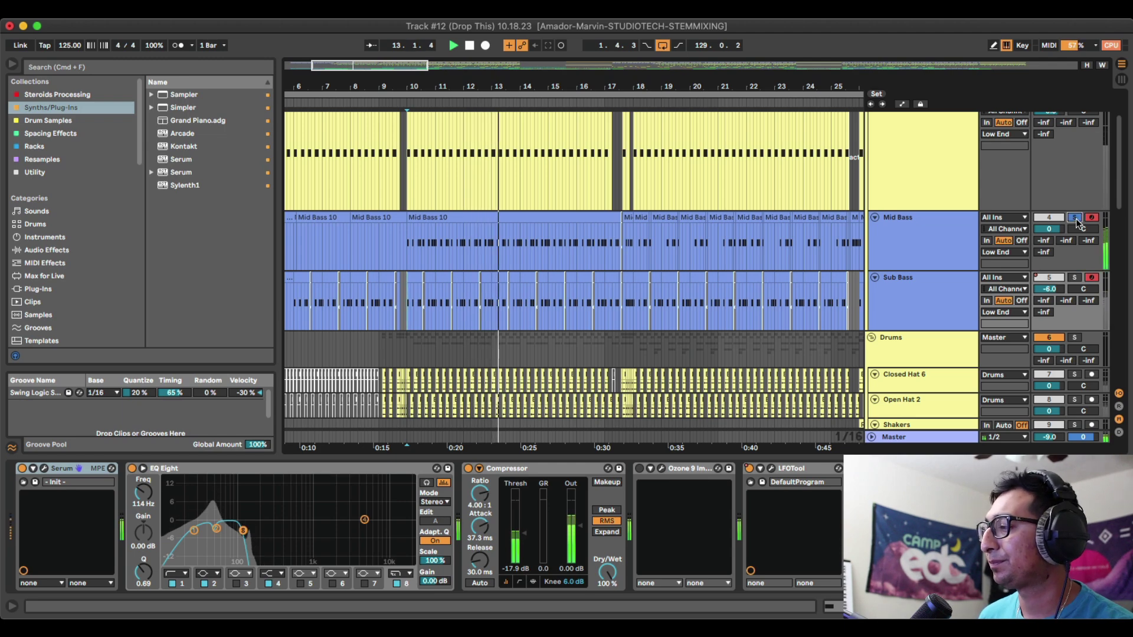
left_click(976, 247)
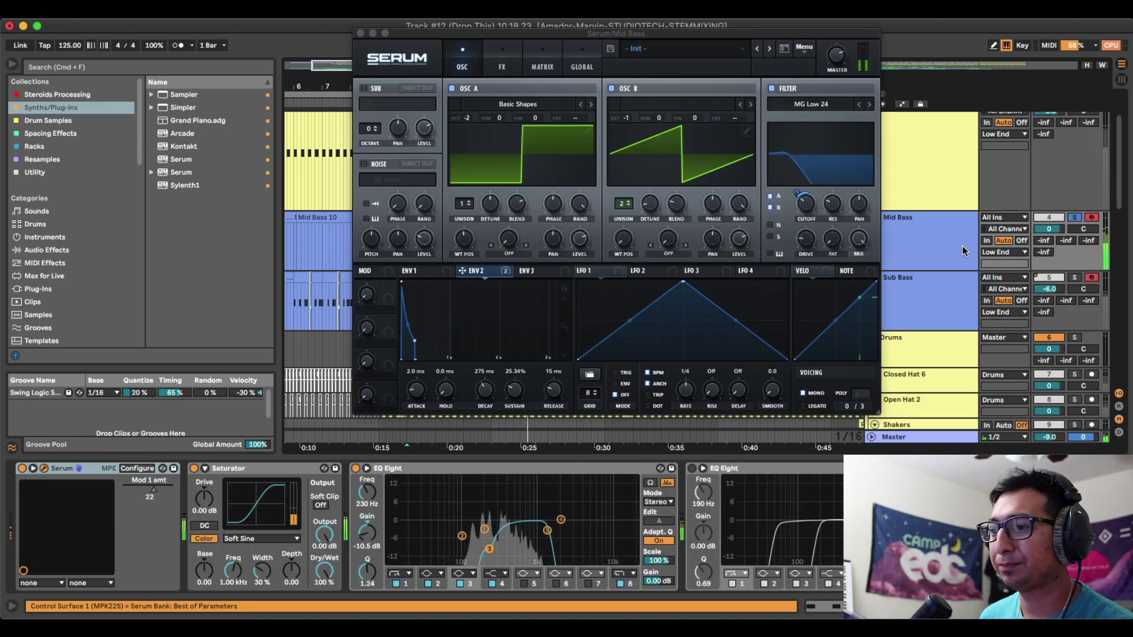
left_click(968, 250)
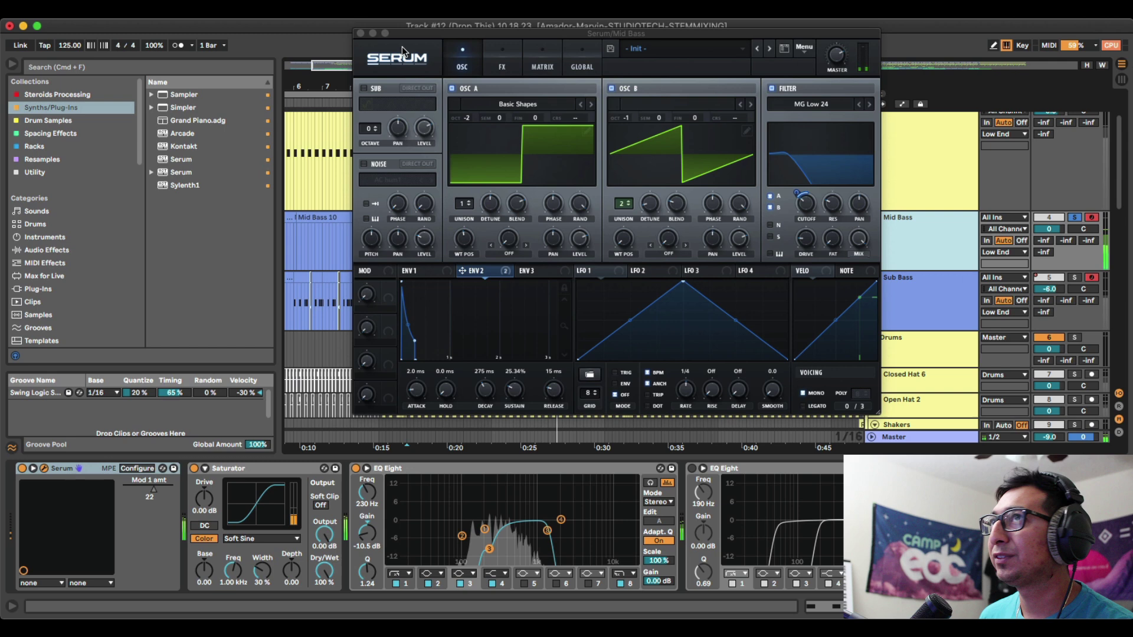
left_click(361, 34)
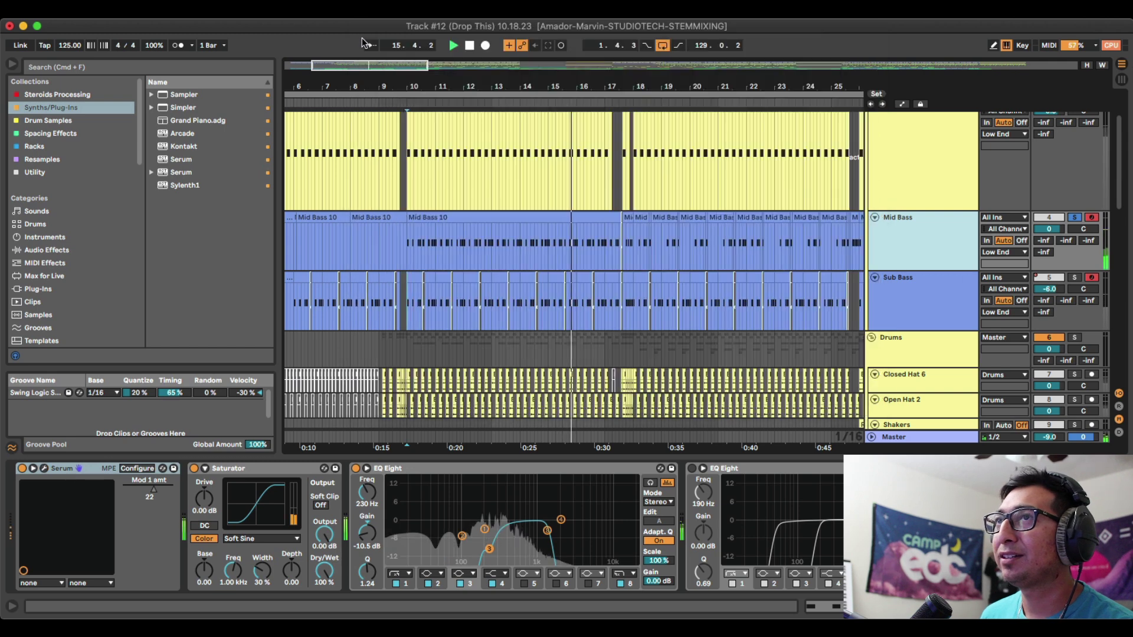
Unsolo the Mid Bass, compare the full mix with its EQ Eight band 3 off and on, and stop playback.
left_click(1079, 218)
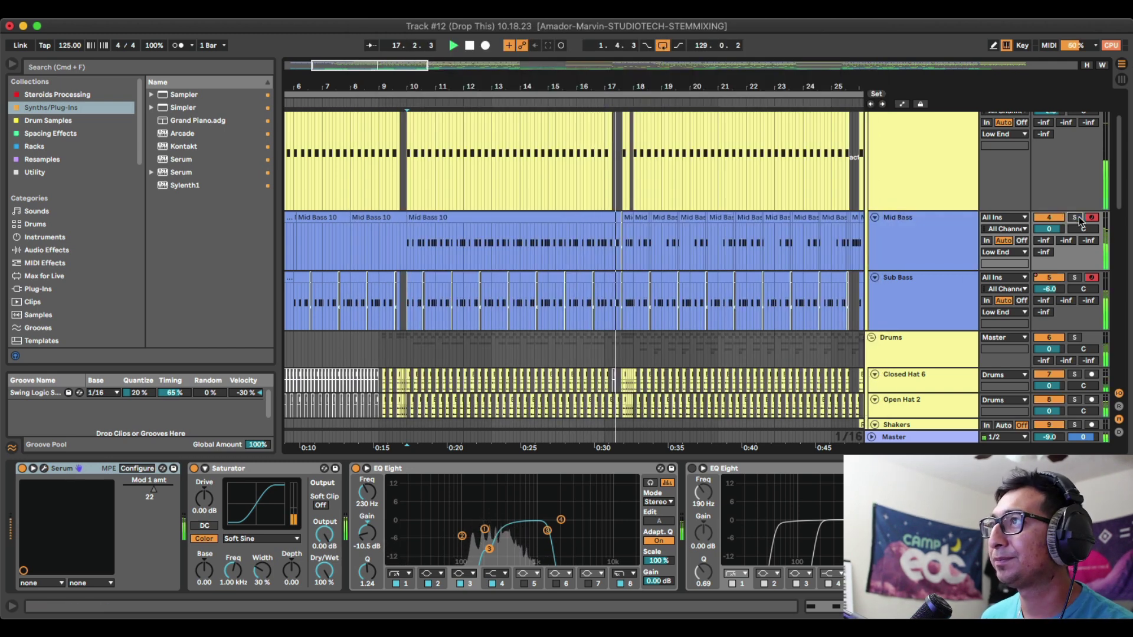
left_click(460, 584)
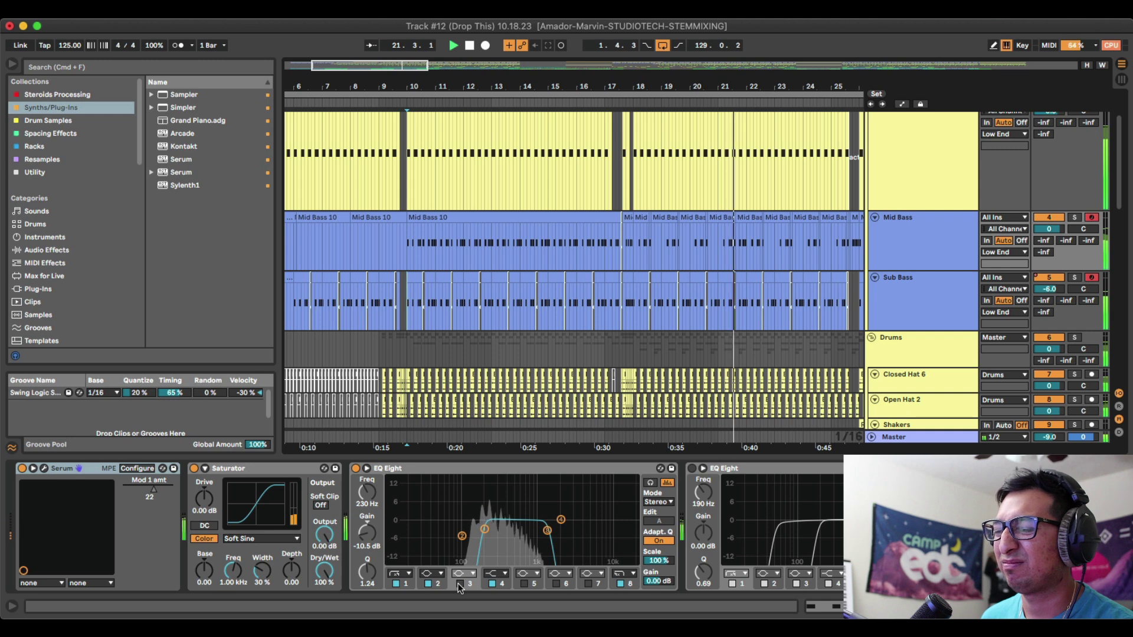
left_click(460, 584)
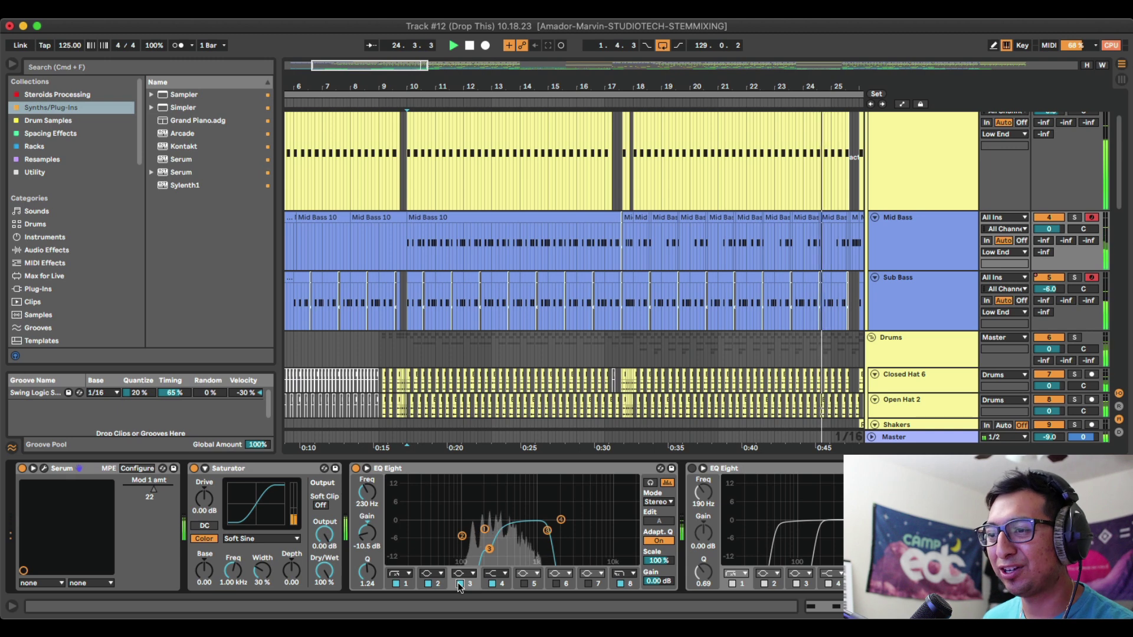
key("space")
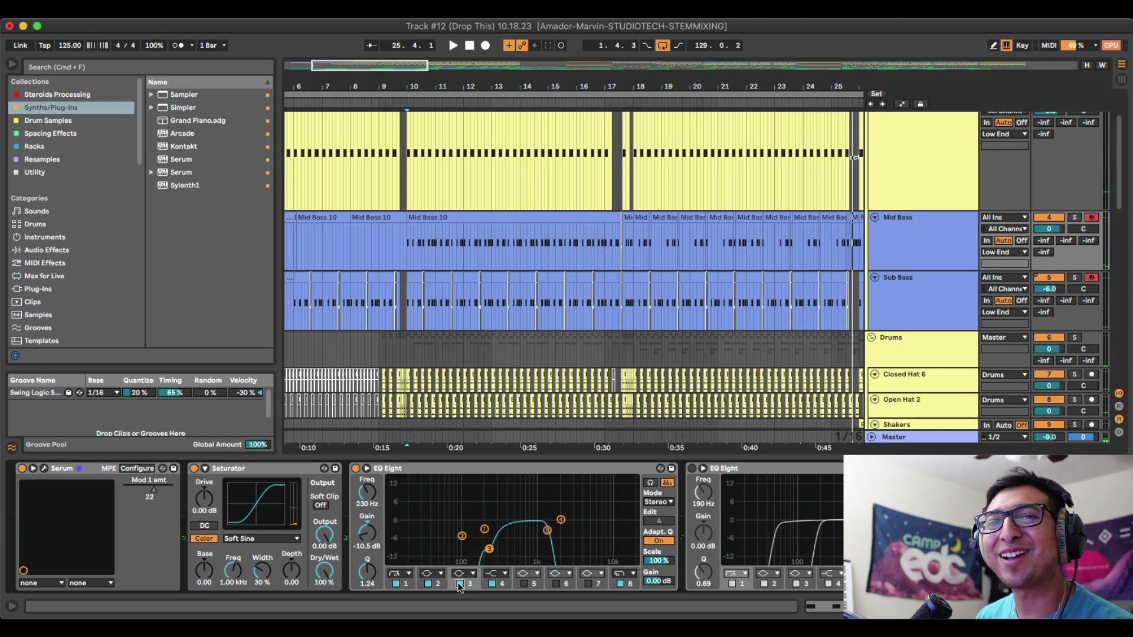